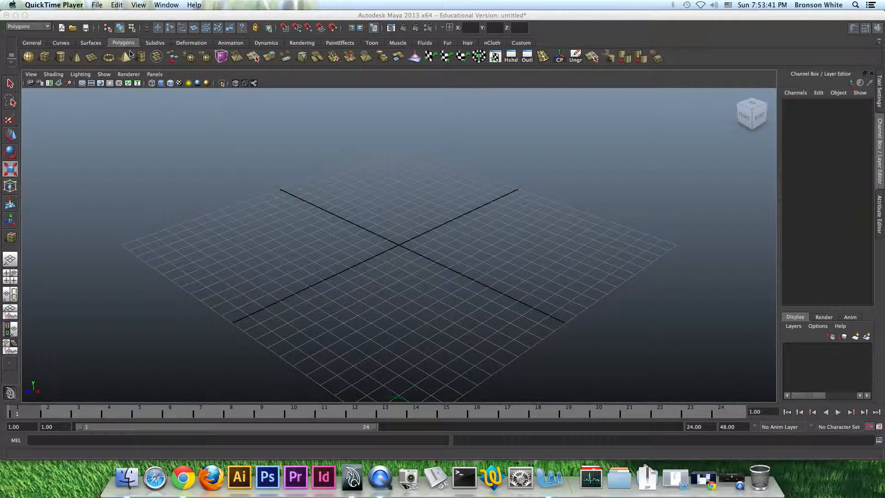
# Step: Switch to Maya and review the available polygon primitive types without creating anything
pyautogui.click(85, 17)
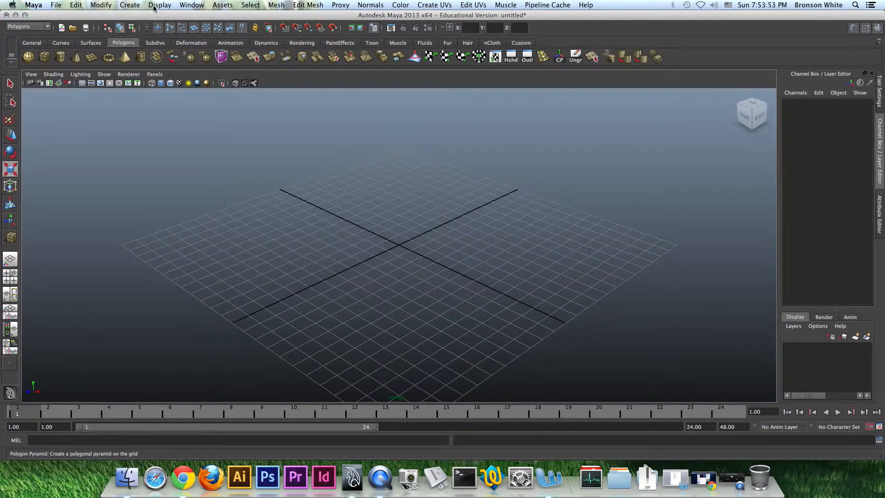
pyautogui.click(131, 6)
pyautogui.moveTo(174, 34)
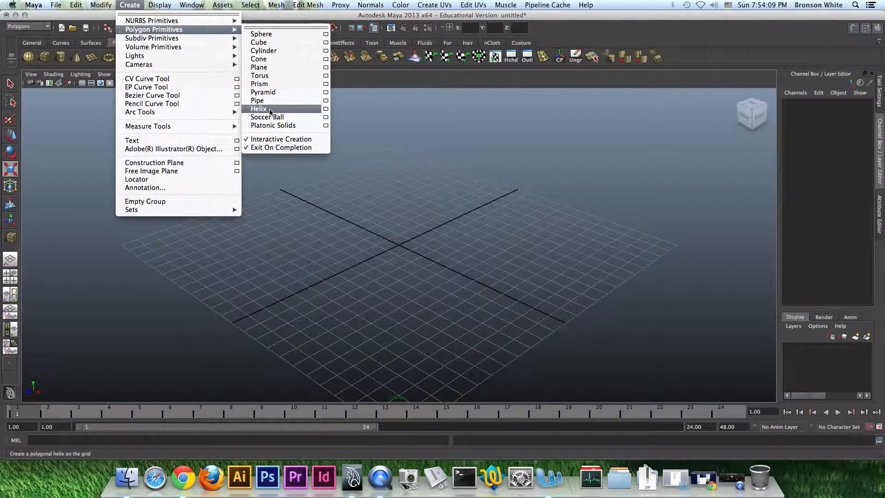
pyautogui.click(129, 6)
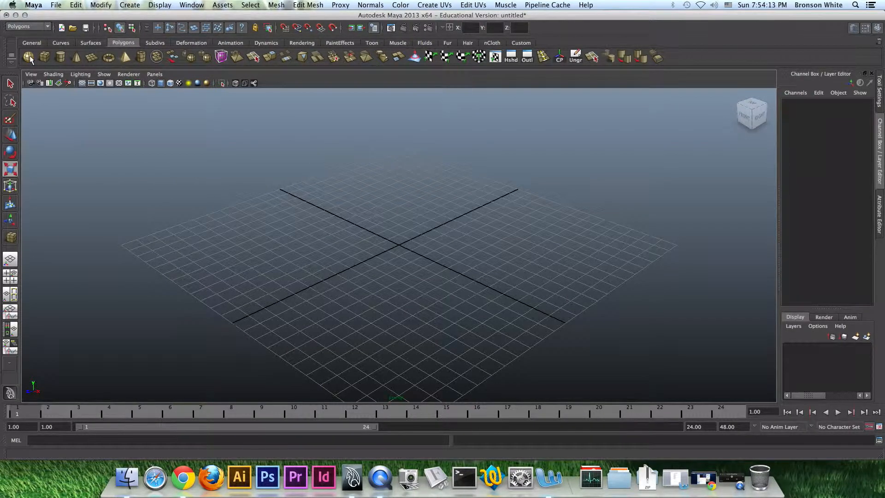
# Step: Create a polygon sphere at the grid centre, making it smaller while sizing it, and delete it
pyautogui.click(29, 56)
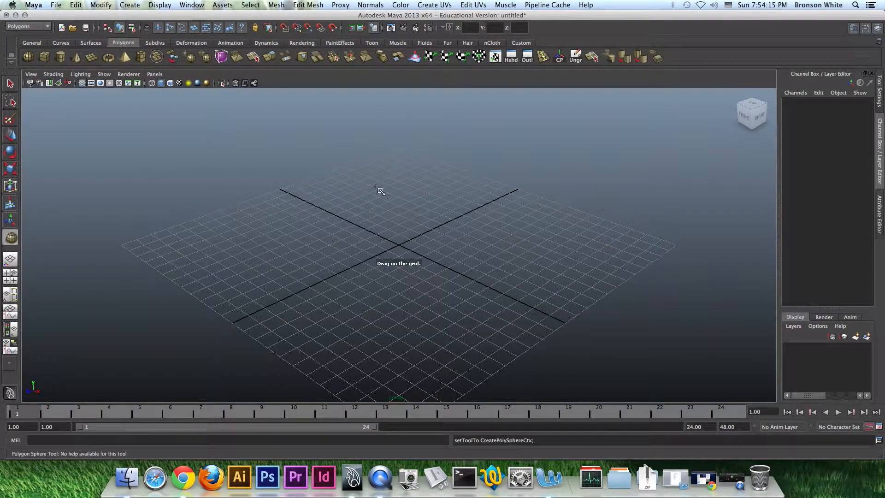
pyautogui.moveTo(404, 250); pyautogui.dragTo(485, 266)
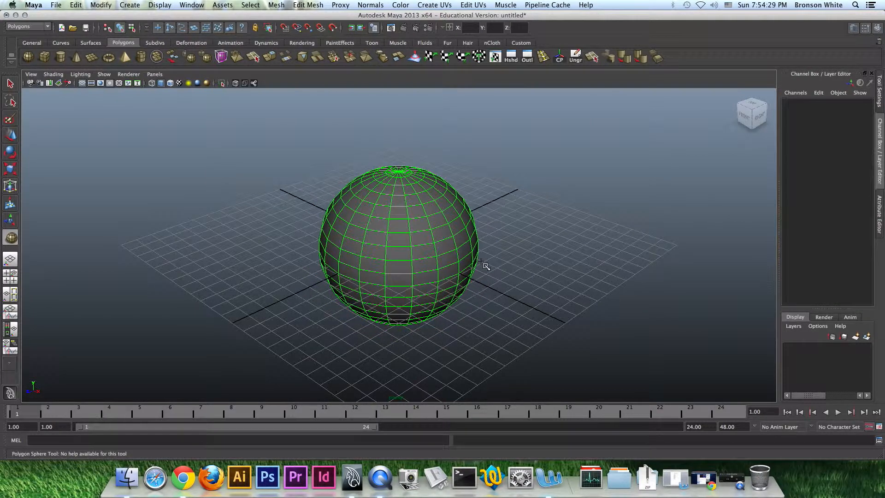
pyautogui.keyDown('shift'); pyautogui.moveTo(485, 266); pyautogui.dragTo(445, 260); pyautogui.keyUp('shift')
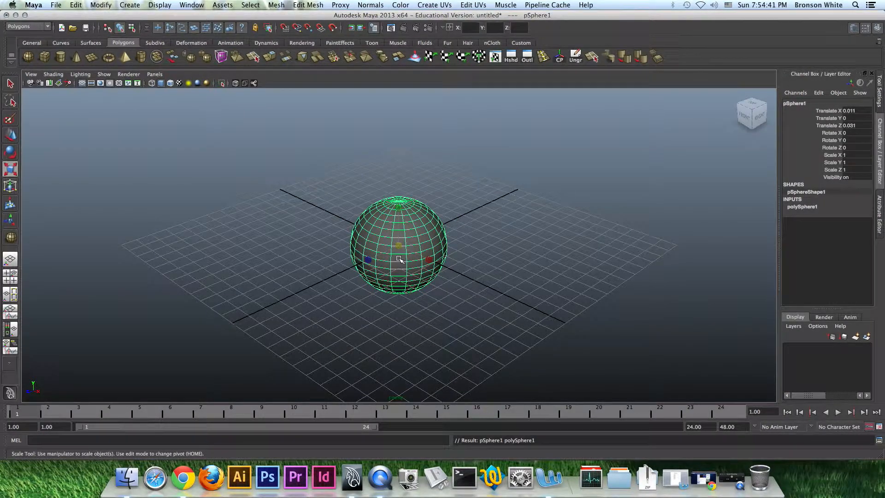
pyautogui.press('Delete')
# Step: Create a polygon box behind the grid centre and delete it, and repeat with a second cube at the centre
pyautogui.click(44, 57)
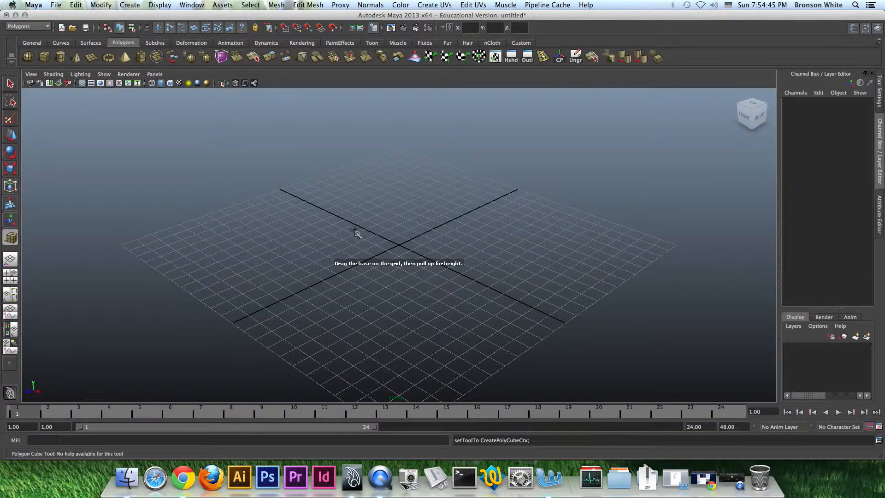
pyautogui.moveTo(336, 230); pyautogui.dragTo(516, 161)
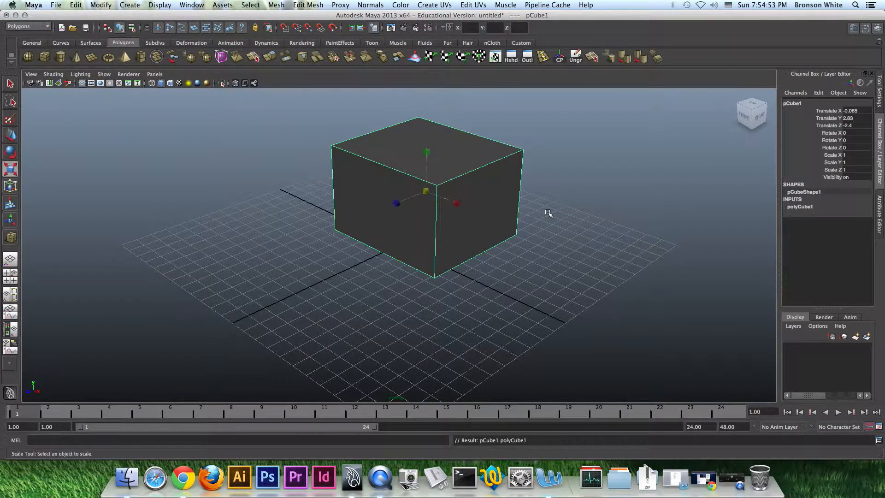
pyautogui.press('Delete')
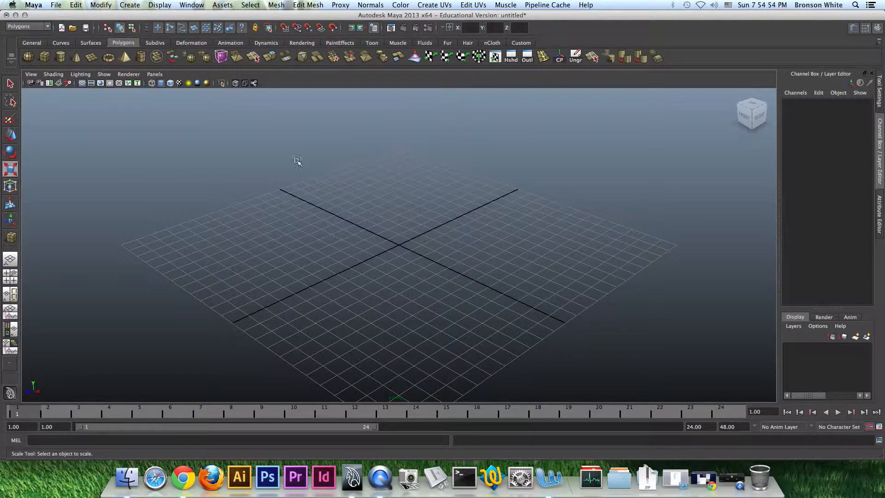
pyautogui.click(42, 55)
pyautogui.moveTo(402, 250); pyautogui.dragTo(432, 253)
pyautogui.press('Delete')
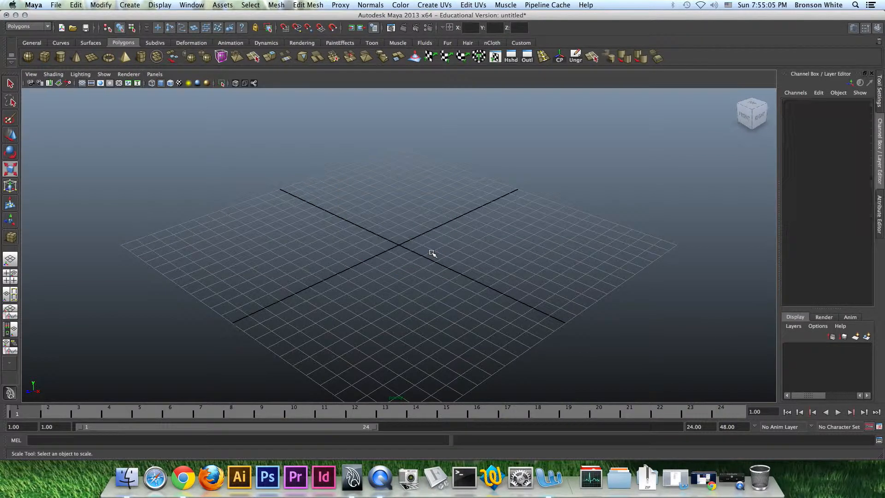
# Step: Create a tall, wide polygon cylinder at the grid centre and delete it, and repeat with a second cylinder
pyautogui.click(61, 57)
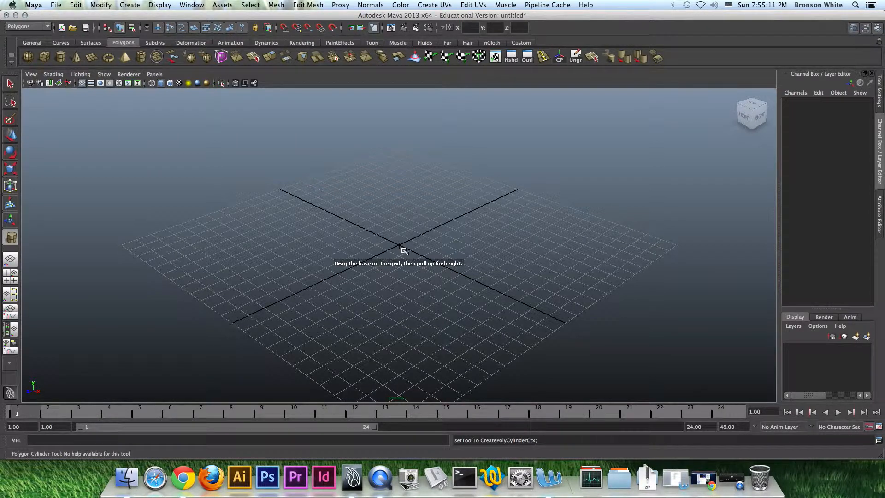
pyautogui.moveTo(402, 248); pyautogui.dragTo(525, 205)
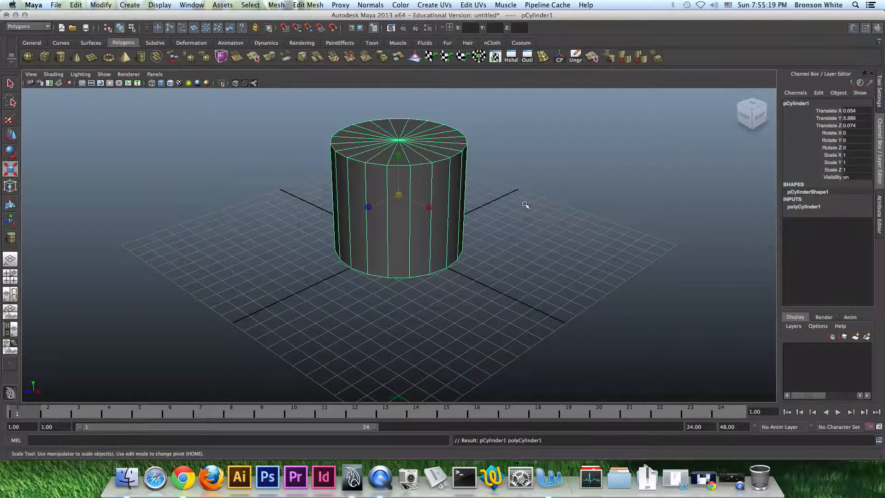
pyautogui.press('Delete')
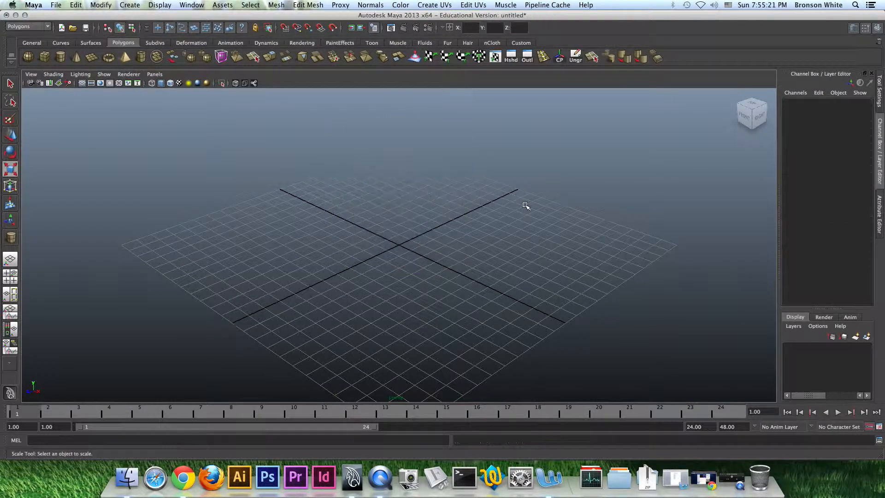
pyautogui.click(62, 57)
pyautogui.moveTo(401, 247)
pyautogui.mouseDown()
pyautogui.moveTo(422, 242)
pyautogui.moveTo(442, 257)
pyautogui.moveTo(421, 258)
pyautogui.moveTo(446, 263)
pyautogui.moveTo(419, 259)
pyautogui.moveTo(441, 262)
pyautogui.moveTo(424, 252)
pyautogui.moveTo(440, 254)
pyautogui.moveTo(417, 257)
pyautogui.mouseUp()
pyautogui.press('Delete')
# Step: Create a tall polygon cone at the grid centre and delete it, and repeat with a shorter cone viewed from below
pyautogui.click(77, 57)
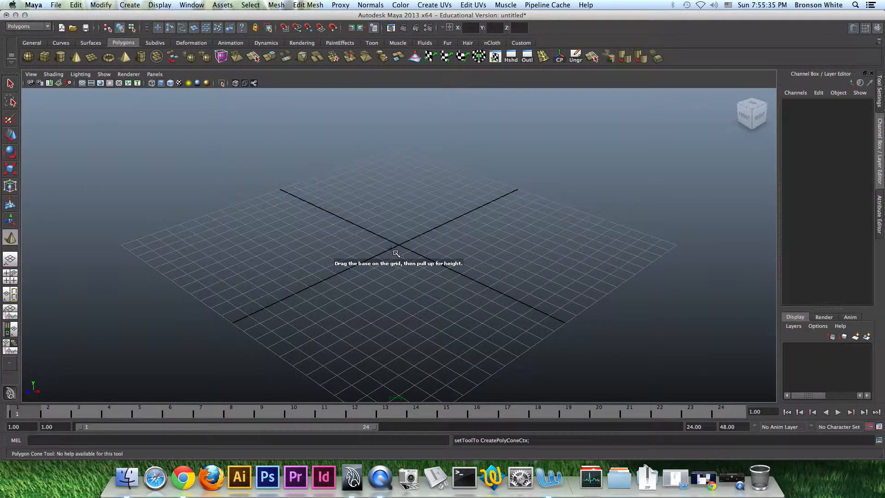
pyautogui.moveTo(402, 247); pyautogui.dragTo(432, 152)
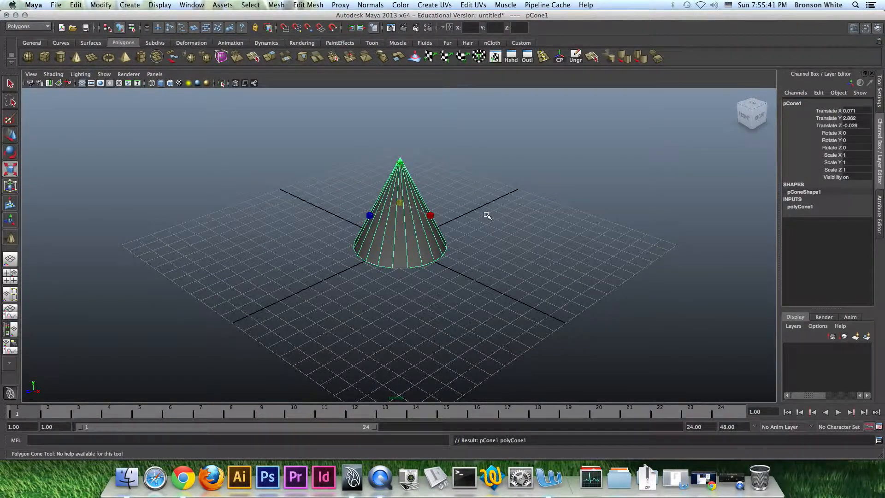
pyautogui.press('Delete')
pyautogui.click(76, 57)
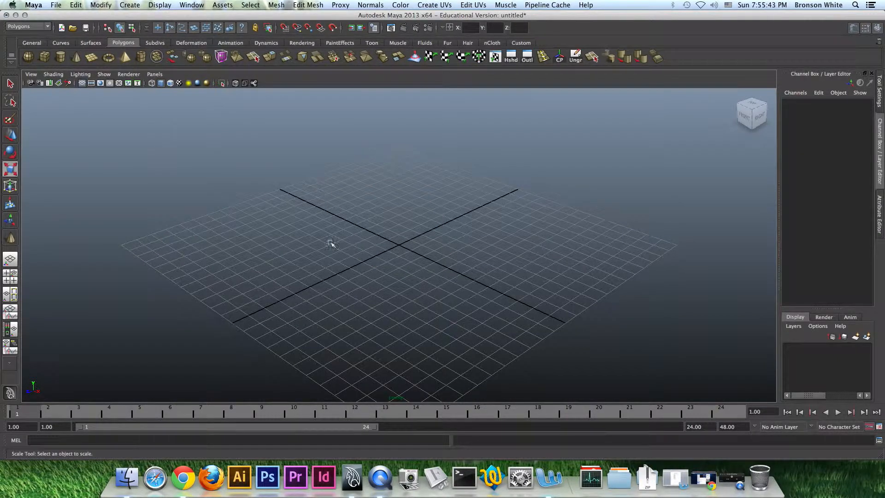
pyautogui.moveTo(399, 245); pyautogui.dragTo(364, 237)
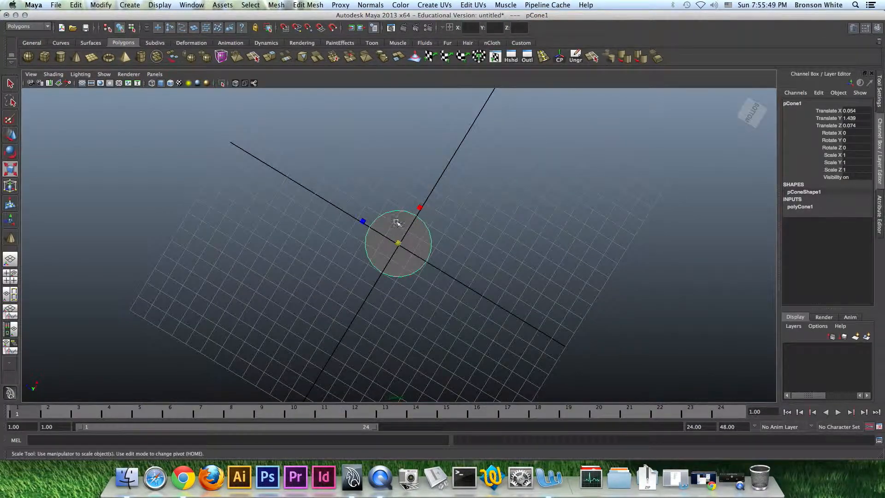
pyautogui.keyDown('alt'); pyautogui.moveTo(452, 261); pyautogui.dragTo(469, 293); pyautogui.keyUp('alt')
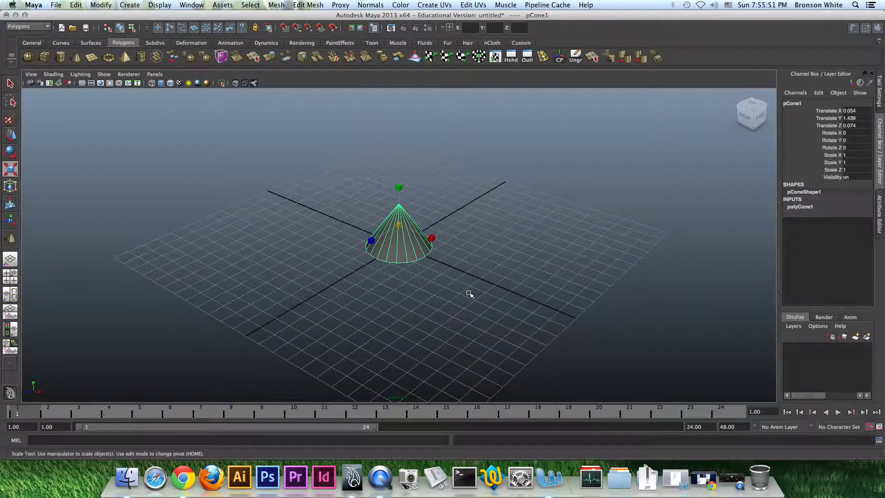
pyautogui.press('Delete')
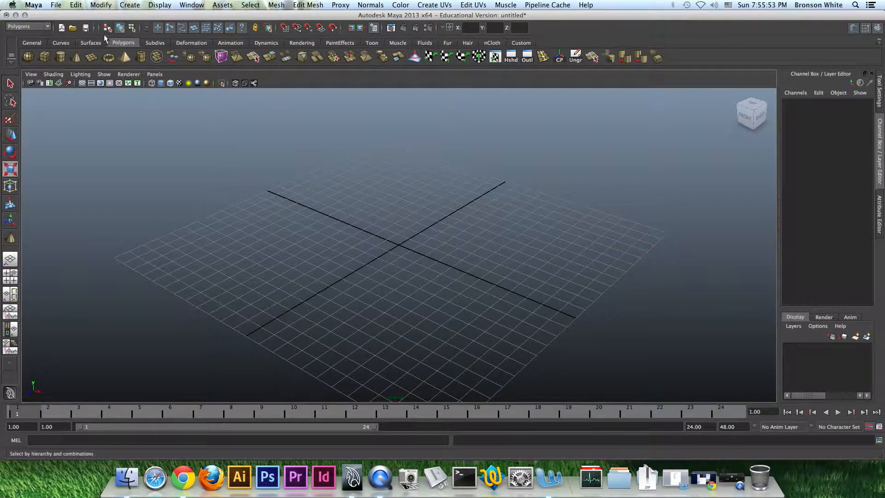
# Step: Create a polygon plane covering the grid and delete it, and repeat with a plane extending well beyond the grid
pyautogui.click(91, 57)
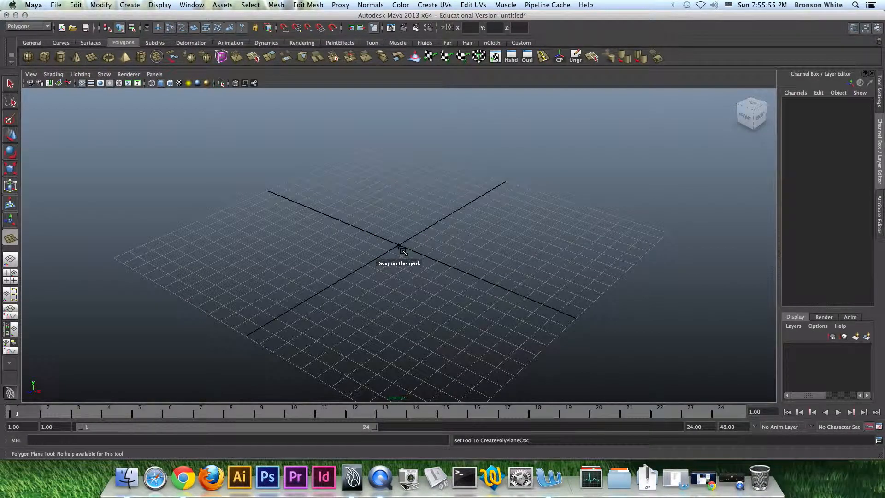
pyautogui.moveTo(115, 258); pyautogui.dragTo(669, 232)
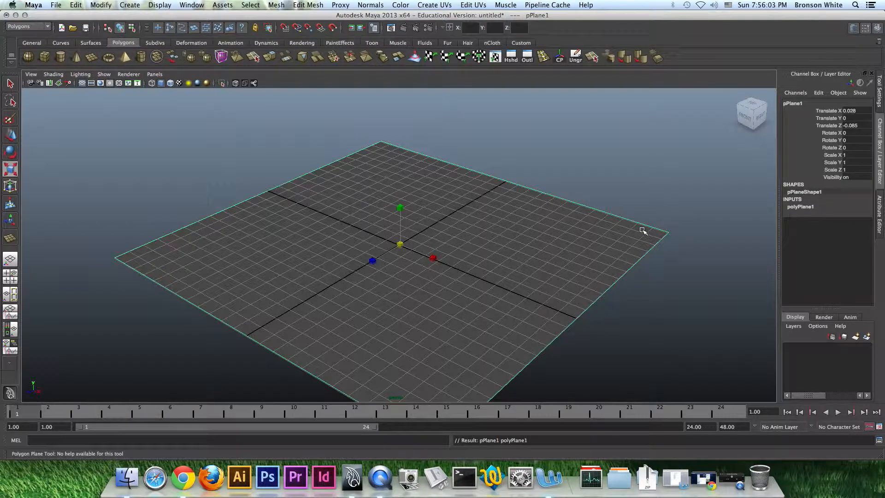
pyautogui.press('Delete')
pyautogui.click(91, 57)
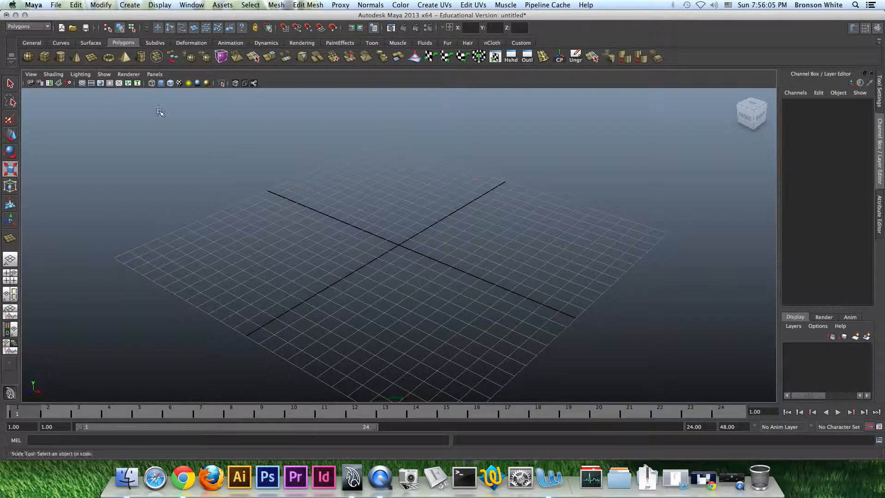
pyautogui.moveTo(404, 250); pyautogui.dragTo(710, 267)
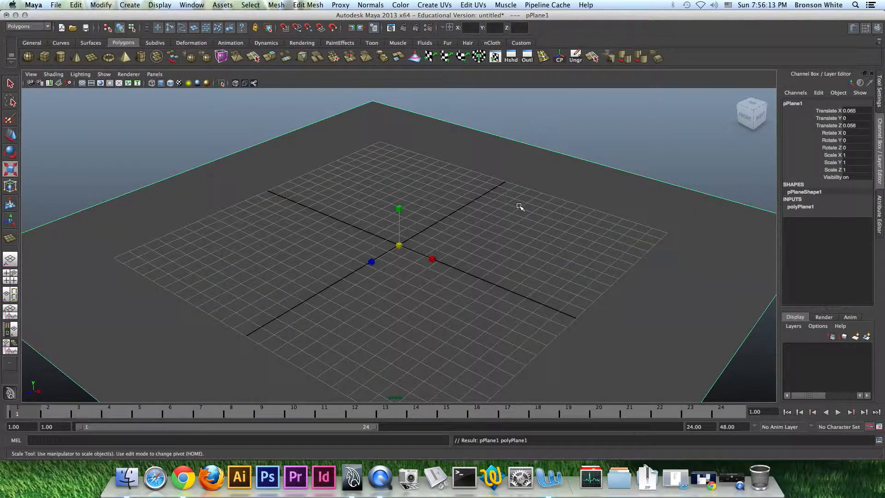
pyautogui.press('Delete')
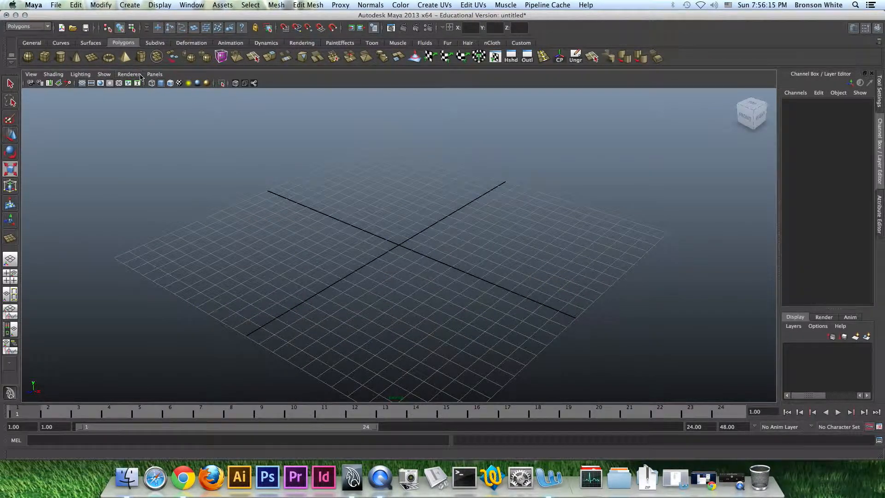
# Step: Create a large polygon plane centred slightly off the grid centre and delete it
pyautogui.click(91, 58)
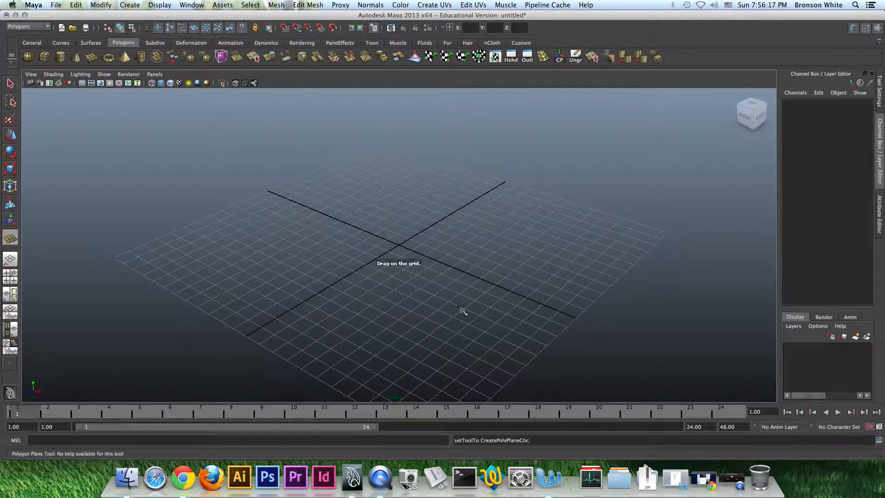
pyautogui.moveTo(375, 243); pyautogui.dragTo(574, 289)
pyautogui.moveTo(527, 310)
pyautogui.keyDown('alt'); pyautogui.mouseDown()
pyautogui.moveTo(556, 284)
pyautogui.moveTo(561, 291)
pyautogui.moveTo(509, 310)
pyautogui.moveTo(521, 312)
pyautogui.mouseUp(); pyautogui.keyUp('alt')
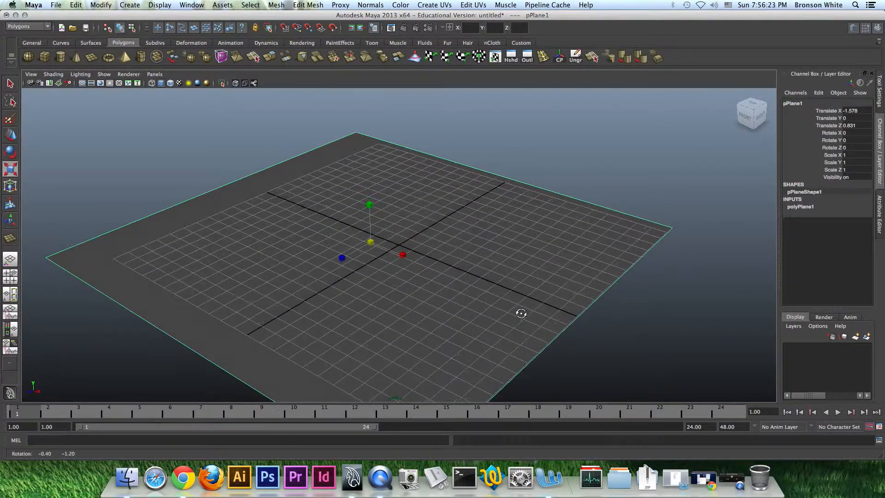
pyautogui.press('Delete')
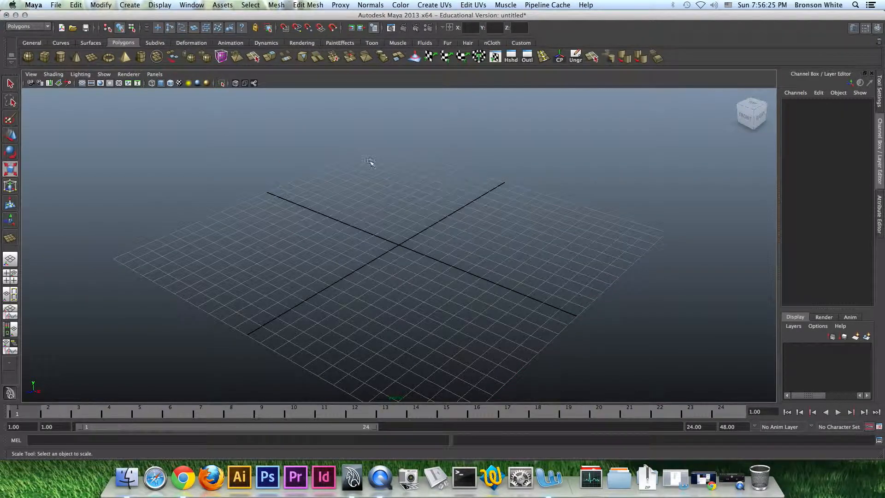
# Step: Create a large polygon torus centred on the grid and delete it
pyautogui.click(109, 58)
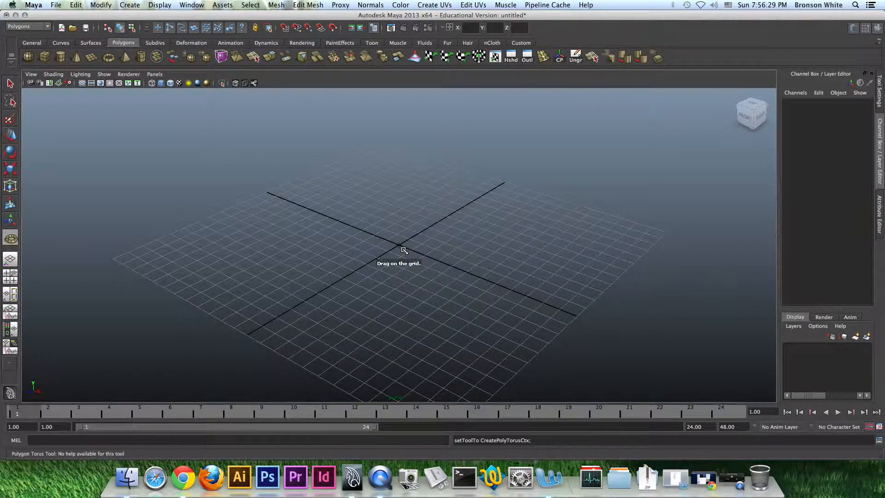
pyautogui.moveTo(401, 248); pyautogui.dragTo(543, 266)
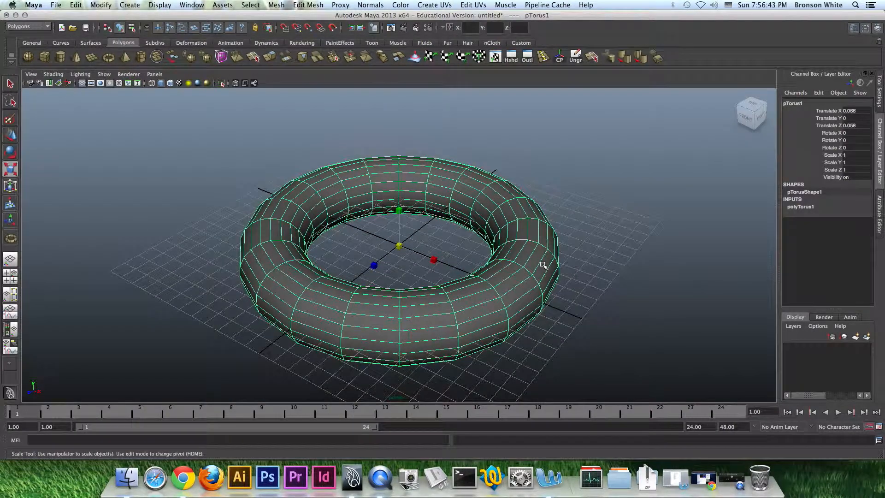
pyautogui.press('Delete')
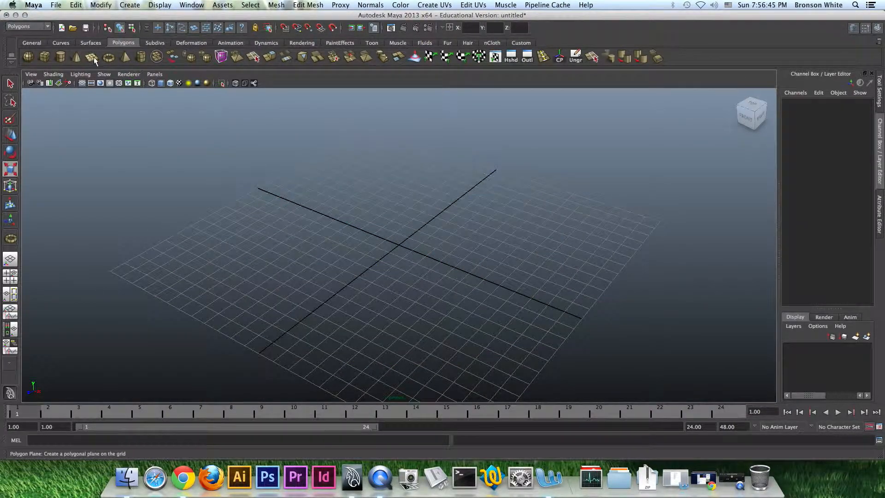
# Step: Create a second, larger polygon torus at the grid centre, inspect it from the side and above, and delete it
pyautogui.press('y')
pyautogui.moveTo(405, 251); pyautogui.dragTo(538, 262)
pyautogui.moveTo(474, 253); pyautogui.dragTo(427, 235)
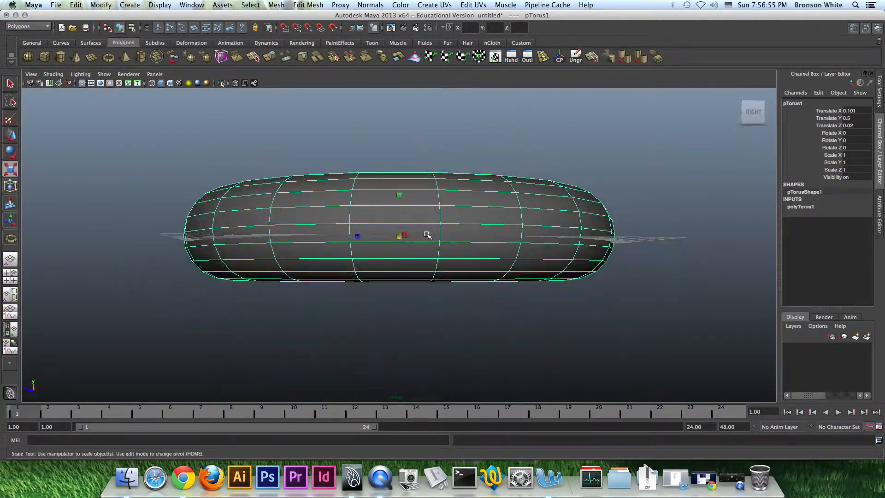
pyautogui.keyDown('alt'); pyautogui.moveTo(328, 235); pyautogui.dragTo(503, 222); pyautogui.keyUp('alt')
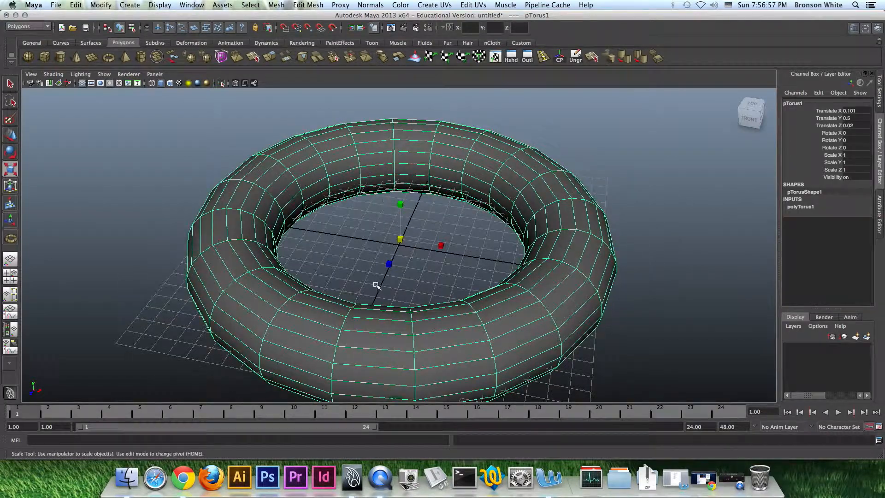
pyautogui.keyDown('alt'); pyautogui.moveTo(528, 253); pyautogui.dragTo(424, 234); pyautogui.keyUp('alt')
pyautogui.keyDown('alt'); pyautogui.moveTo(371, 266); pyautogui.dragTo(457, 275); pyautogui.keyUp('alt')
pyautogui.press('Delete')
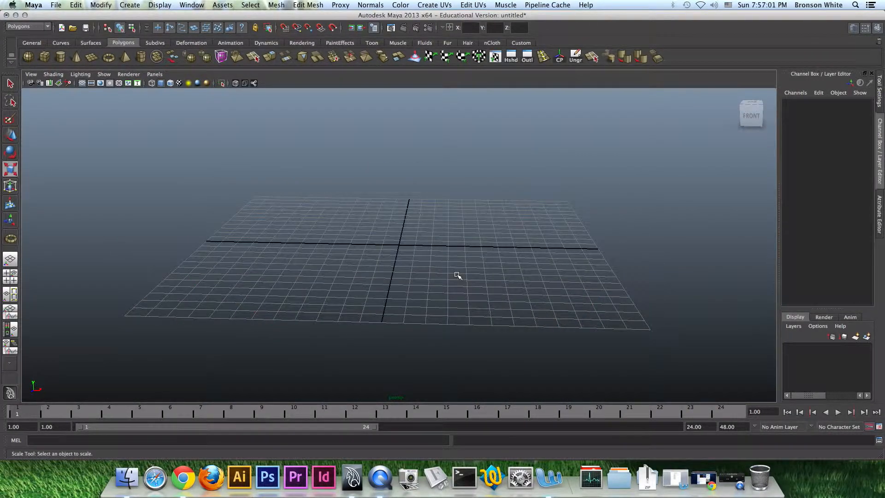
# Step: Create a large polygon pyramid slightly off the grid centre, at grid height, and delete it
pyautogui.keyDown('alt'); pyautogui.moveTo(377, 253); pyautogui.dragTo(417, 266); pyautogui.keyUp('alt')
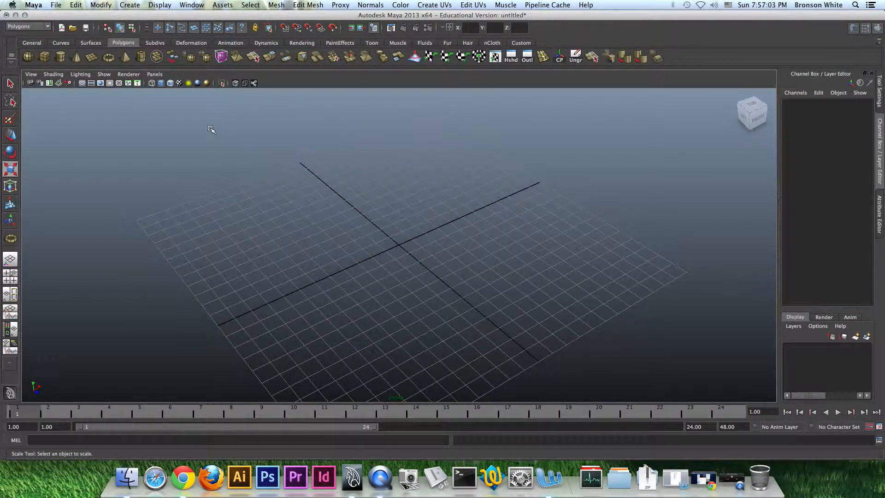
pyautogui.click(124, 56)
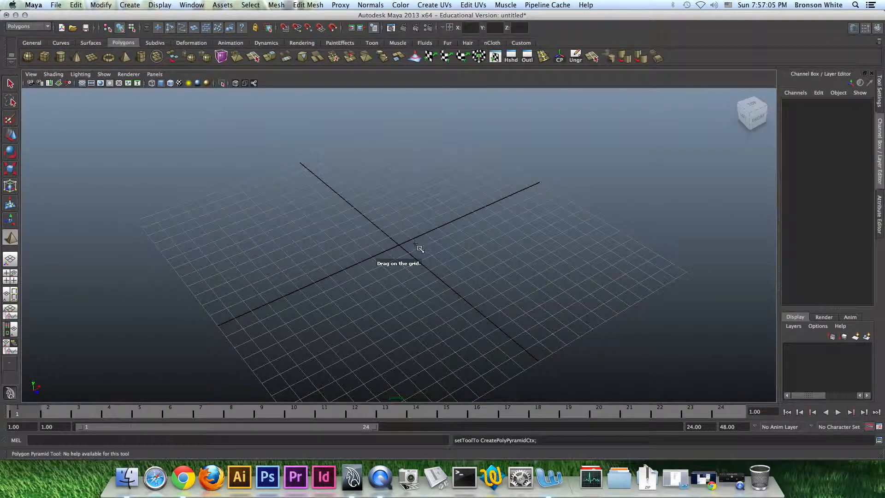
pyautogui.moveTo(385, 243); pyautogui.dragTo(506, 272)
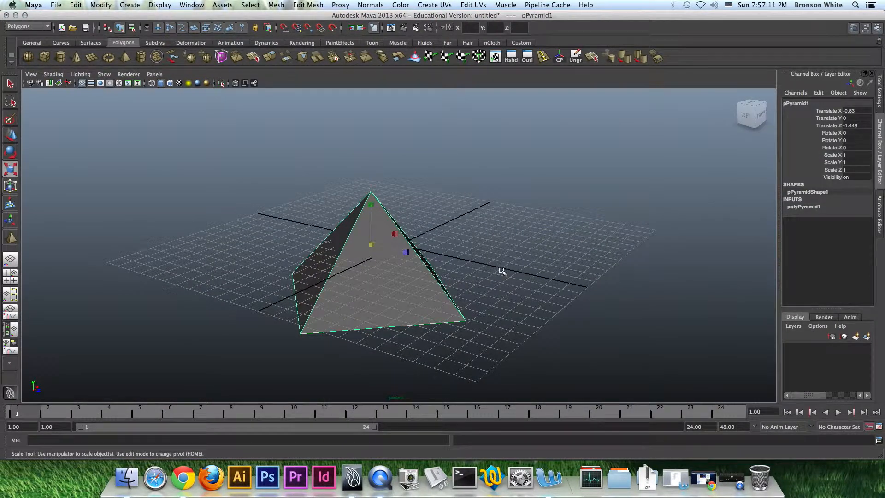
pyautogui.press('Delete')
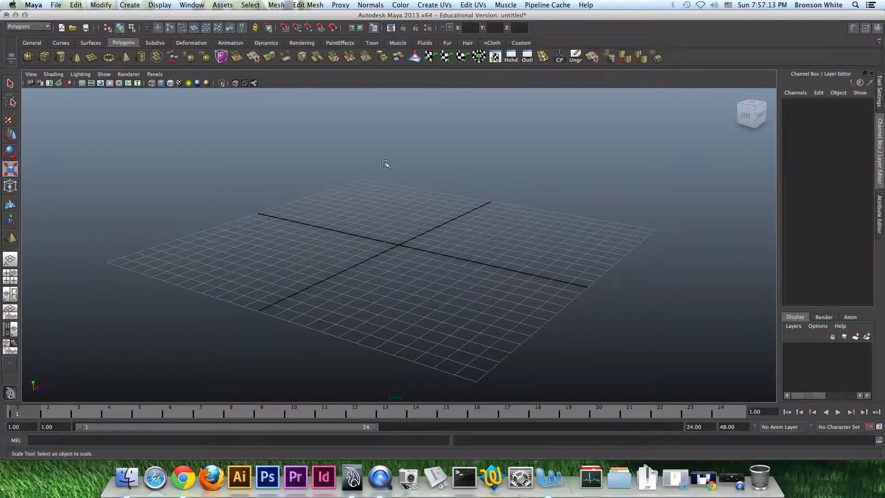
# Step: Create a second polygon pyramid resting on the grid near its centre and delete it
pyautogui.press('g')
pyautogui.moveTo(395, 257); pyautogui.dragTo(450, 272)
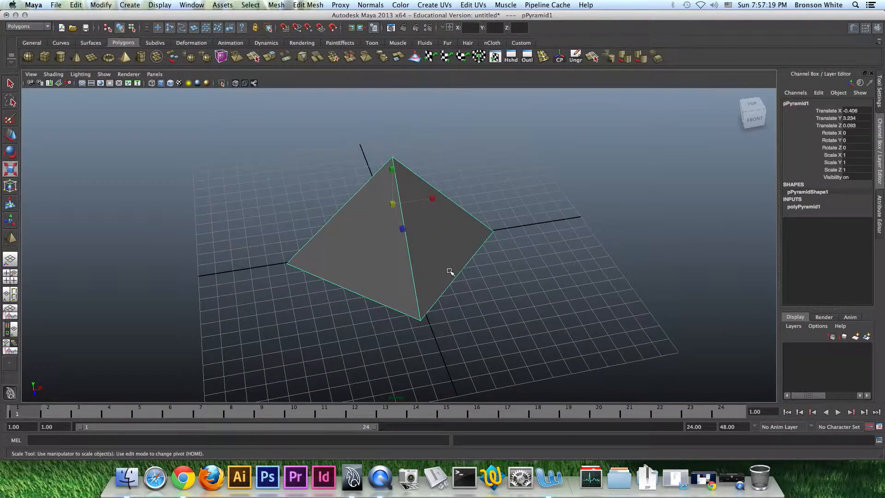
pyautogui.press('Delete')
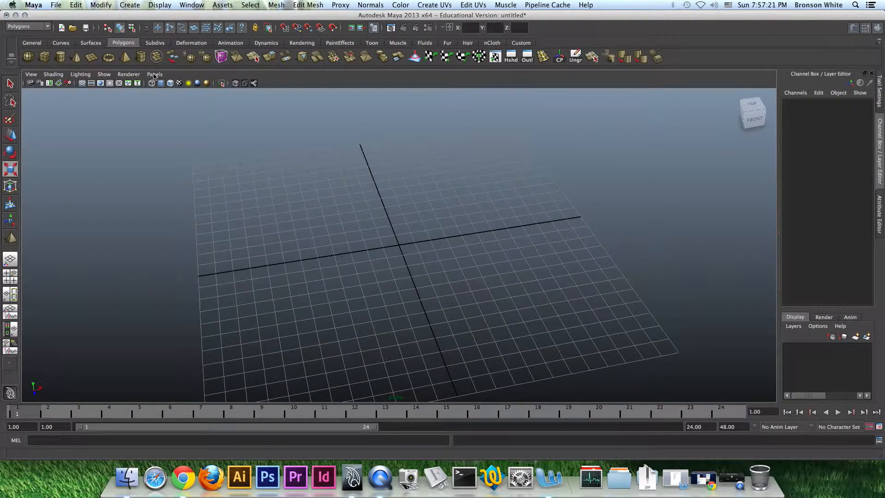
# Step: Create a tall, thick-walled polygon pipe at the grid centre and delete it
pyautogui.click(141, 57)
pyautogui.keyDown('alt'); pyautogui.moveTo(409, 249); pyautogui.dragTo(459, 171); pyautogui.keyUp('alt')
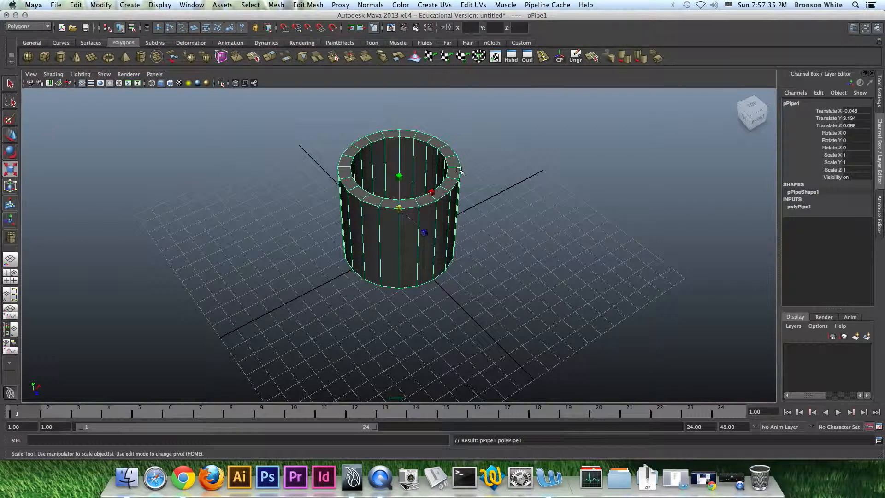
pyautogui.press('Delete')
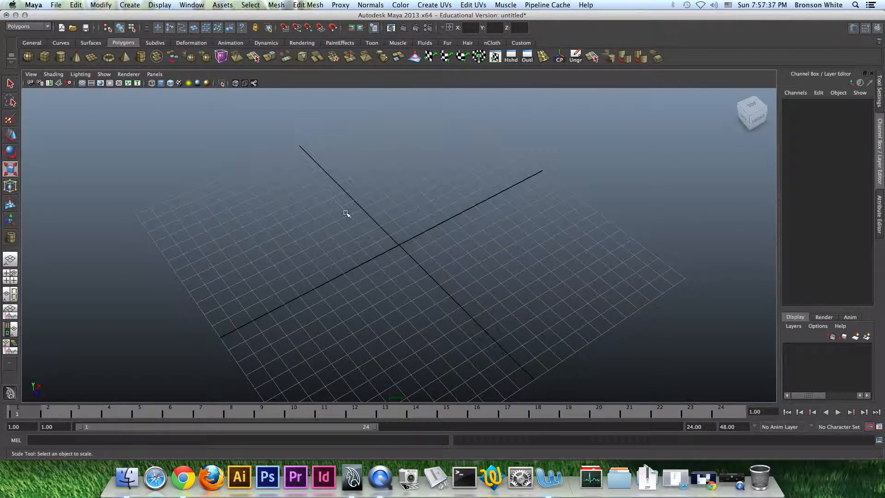
# Step: Create a wider polygon pipe with a thinner wall at the grid centre, finish the creation and delete it
pyautogui.press('y')
pyautogui.moveTo(395, 241); pyautogui.dragTo(464, 281)
pyautogui.press('Delete')
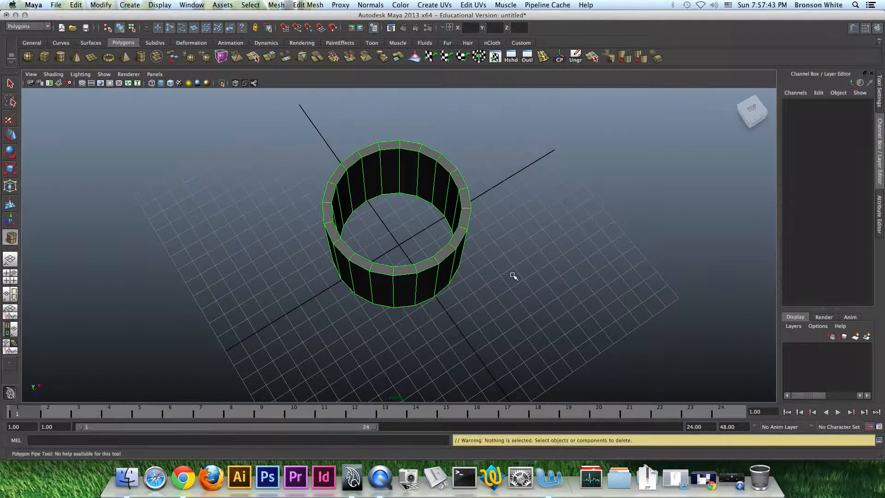
pyautogui.press('r')
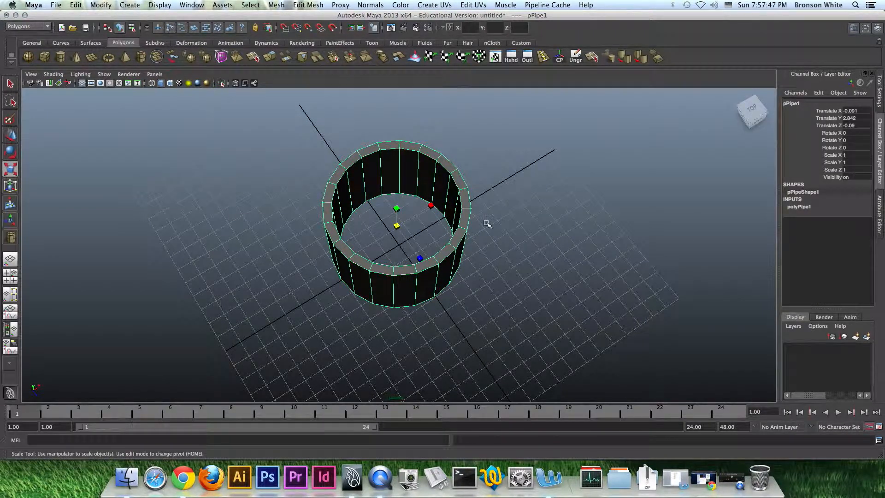
pyautogui.press('Delete')
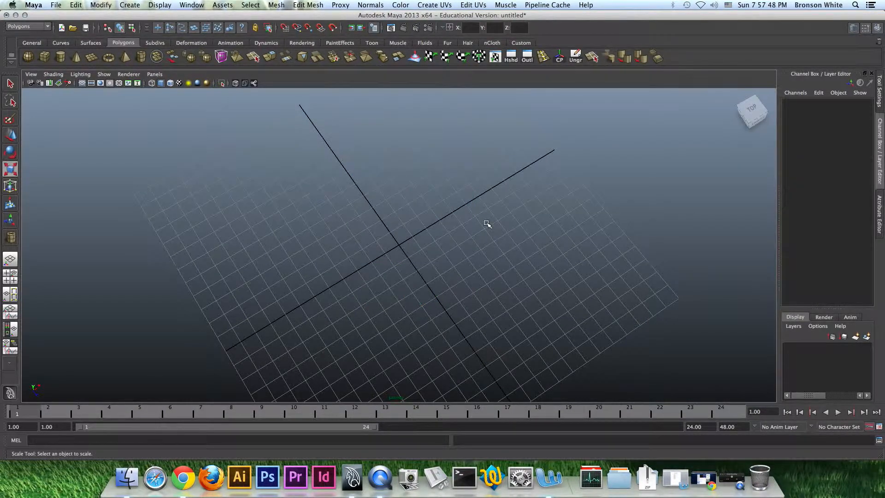
# Step: Create a polygon pipe at the grid centre with a radius of about 3.5, a height of about 10 and a wall thickness of 0.8
pyautogui.click(157, 56)
pyautogui.moveTo(401, 245); pyautogui.dragTo(452, 251)
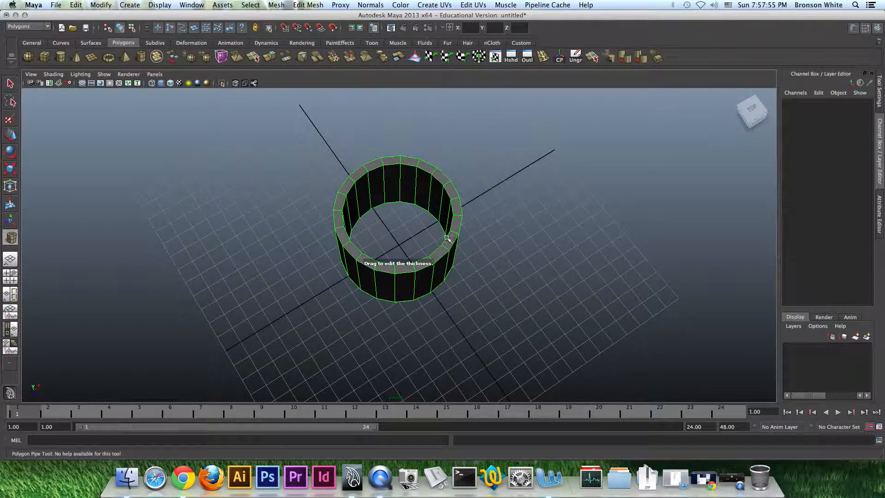
pyautogui.moveTo(437, 241); pyautogui.dragTo(453, 236)
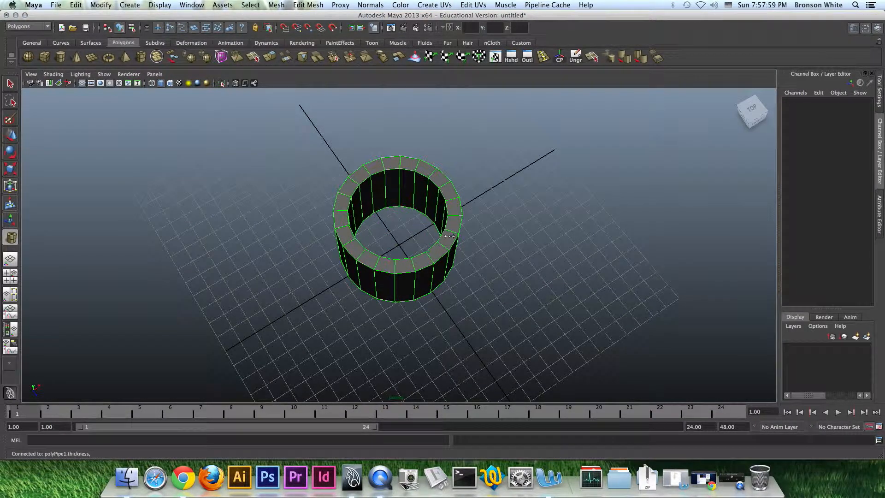
pyautogui.press('r')
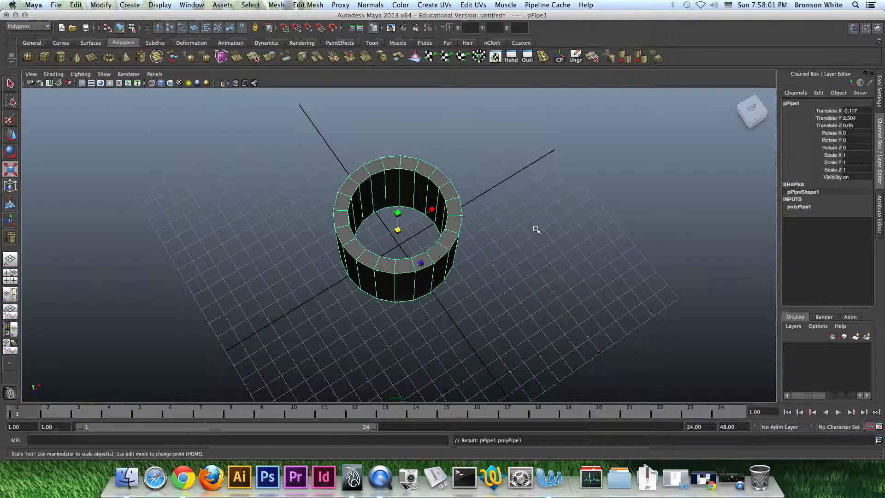
# Step: Deselect the pipe and examine the shading and faceted outline of its rim and walls from close up and from the side
pyautogui.keyDown('alt'); pyautogui.moveTo(519, 257); pyautogui.dragTo(511, 231); pyautogui.keyUp('alt')
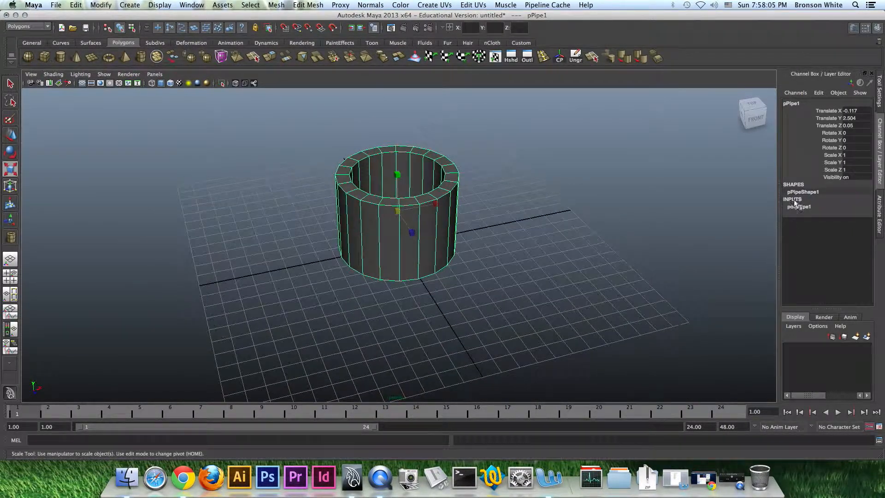
pyautogui.keyDown('alt'); pyautogui.moveTo(469, 249); pyautogui.dragTo(500, 236); pyautogui.keyUp('alt')
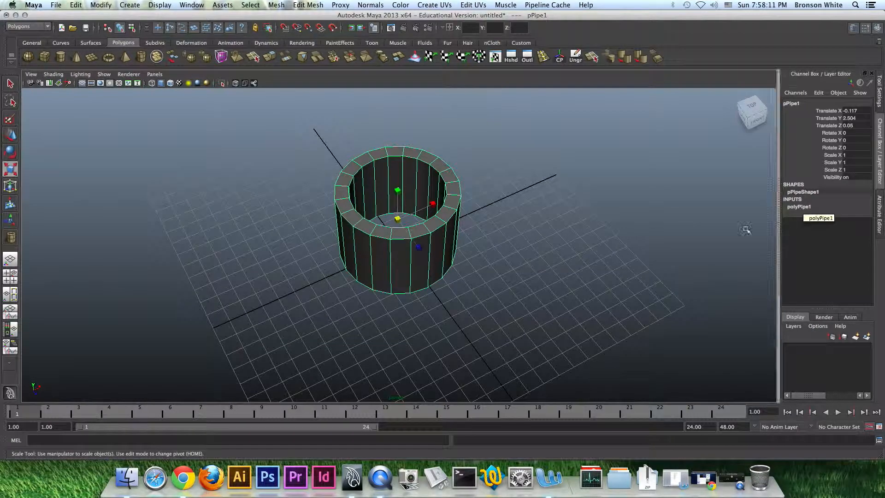
pyautogui.click(489, 219)
pyautogui.keyDown('alt'); pyautogui.moveTo(489, 218); pyautogui.dragTo(515, 239); pyautogui.keyUp('alt')
pyautogui.scroll(5, 570, 184)
pyautogui.keyDown('alt'); pyautogui.moveTo(570, 184); pyautogui.dragTo(502, 259, button='middle'); pyautogui.keyUp('alt')
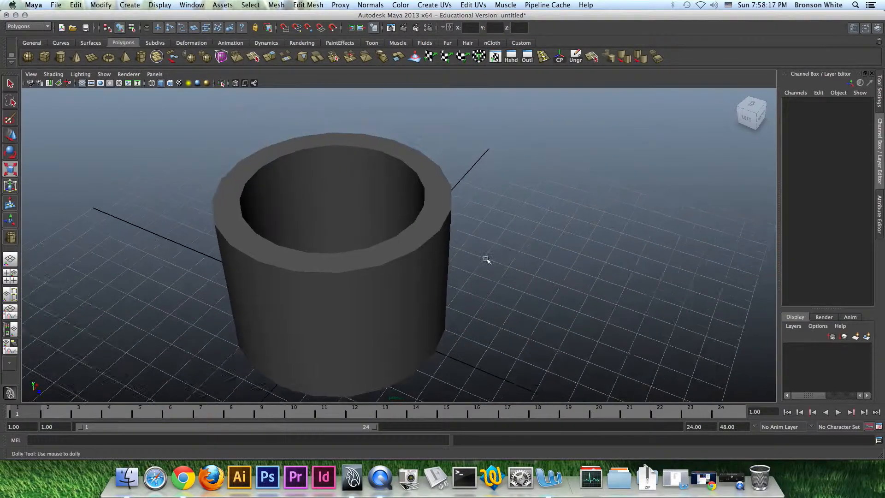
pyautogui.scroll(5, 461, 255)
pyautogui.keyDown('alt'); pyautogui.moveTo(470, 253); pyautogui.dragTo(484, 242); pyautogui.keyUp('alt')
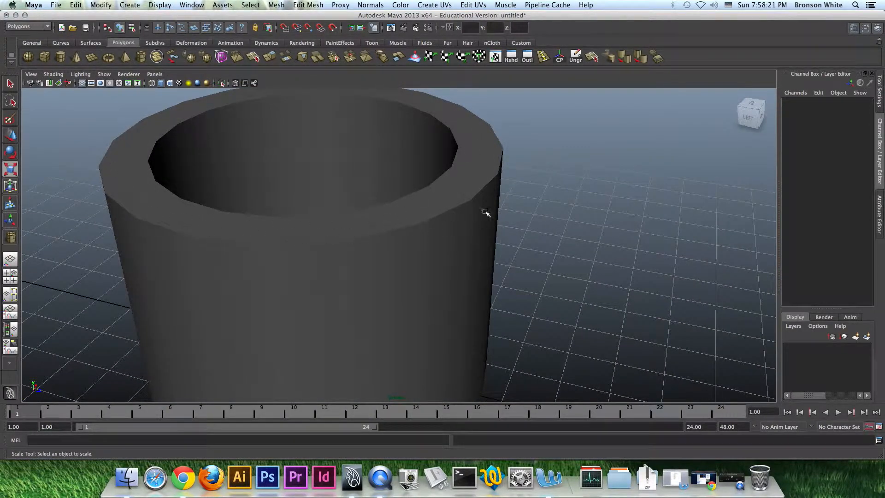
pyautogui.moveTo(460, 179)
pyautogui.keyDown('alt'); pyautogui.mouseDown()
pyautogui.moveTo(480, 174)
pyautogui.moveTo(448, 179)
pyautogui.mouseUp(); pyautogui.keyUp('alt')
pyautogui.keyDown('alt'); pyautogui.moveTo(541, 215); pyautogui.dragTo(393, 255, button='right'); pyautogui.keyUp('alt')
pyautogui.keyDown('alt'); pyautogui.moveTo(394, 255); pyautogui.dragTo(428, 244); pyautogui.keyUp('alt')
# Step: Select the pipe's vertical edges, harden them, and return to object selection to view the faceted shading
pyautogui.moveTo(433, 223); pyautogui.dragTo(487, 220, button='right')
pyautogui.moveTo(539, 216); pyautogui.dragTo(299, 220)
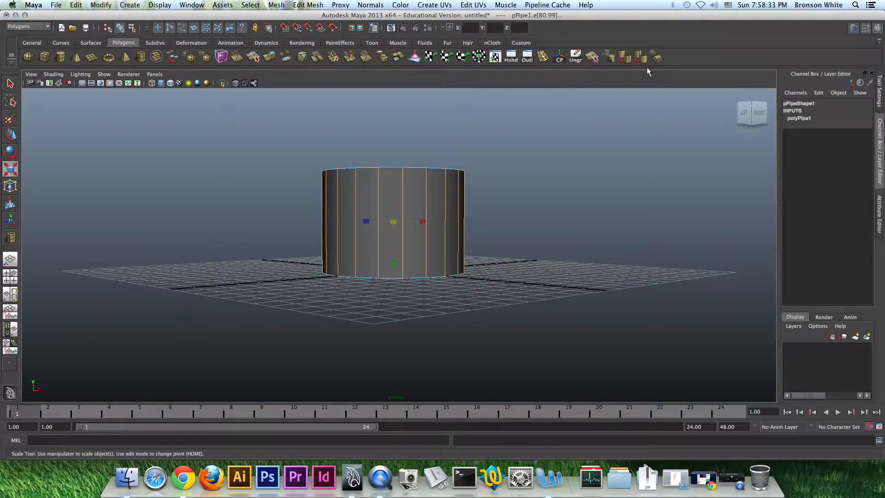
pyautogui.click(626, 59)
pyautogui.moveTo(433, 211); pyautogui.dragTo(470, 180, button='right')
pyautogui.click(527, 192)
pyautogui.keyDown('alt'); pyautogui.moveTo(499, 176); pyautogui.dragTo(488, 197); pyautogui.keyUp('alt')
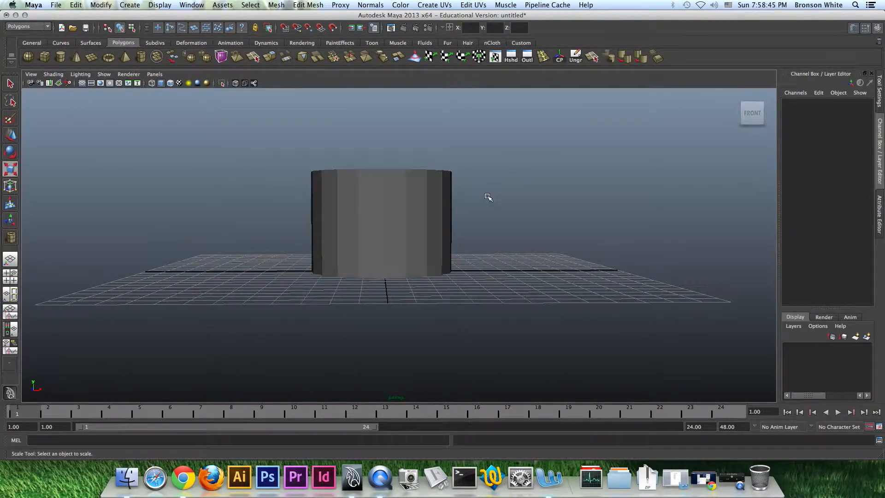
# Step: Undo the edge hardening and the edge selection on the pipe, and return to object selection
pyautogui.press('z')
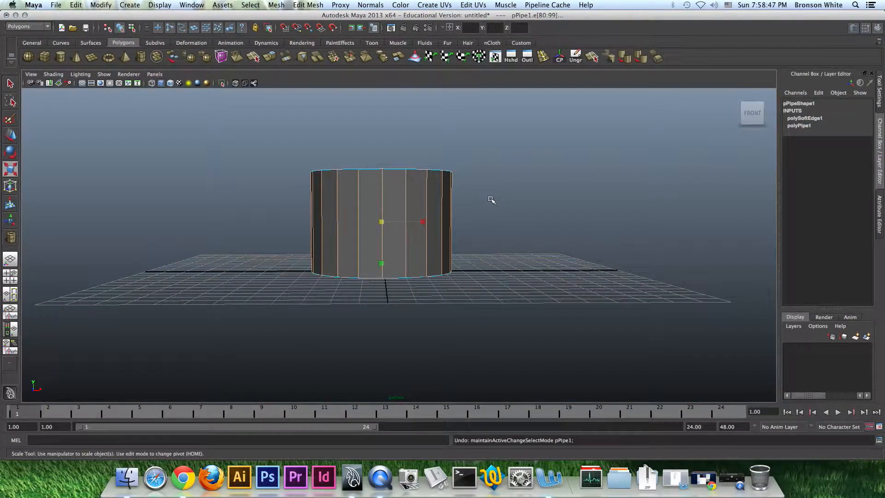
pyautogui.press('z')
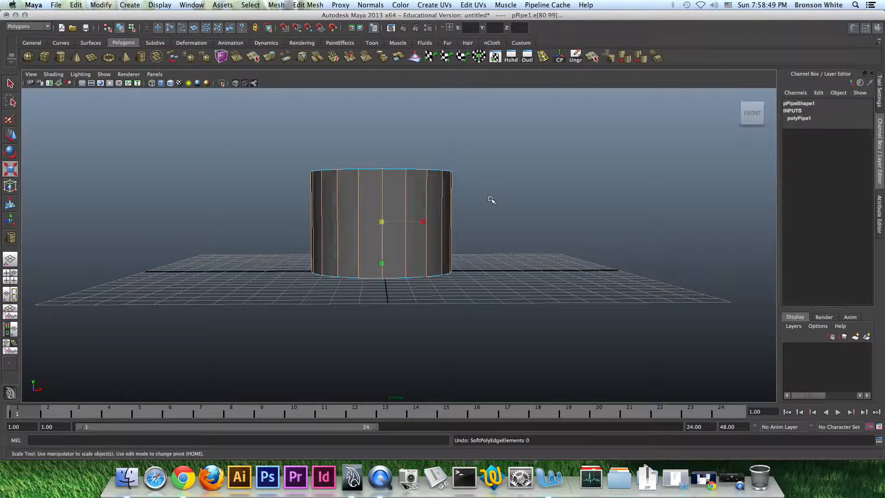
pyautogui.press('z')
pyautogui.moveTo(415, 206); pyautogui.dragTo(440, 197, button='right')
pyautogui.keyDown('alt'); pyautogui.moveTo(514, 211); pyautogui.dragTo(524, 230); pyautogui.keyUp('alt')
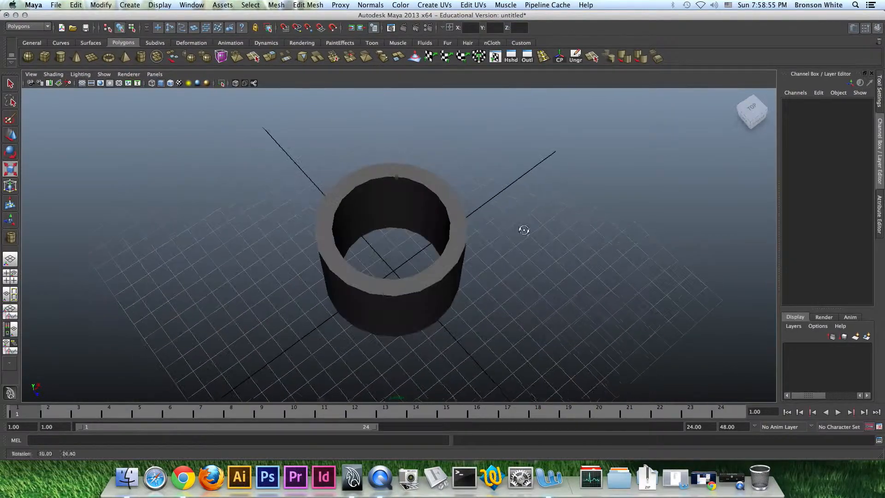
# Step: Select the pipe, scale it down uniformly to a small fraction of its size, and undo the scaling
pyautogui.click(458, 249)
pyautogui.keyDown('alt'); pyautogui.moveTo(565, 266); pyautogui.dragTo(459, 255); pyautogui.keyUp('alt')
pyautogui.moveTo(384, 239); pyautogui.dragTo(286, 271)
pyautogui.keyDown('alt'); pyautogui.moveTo(361, 272); pyautogui.dragTo(419, 249); pyautogui.keyUp('alt')
pyautogui.hotkey('ctrl', 'z')
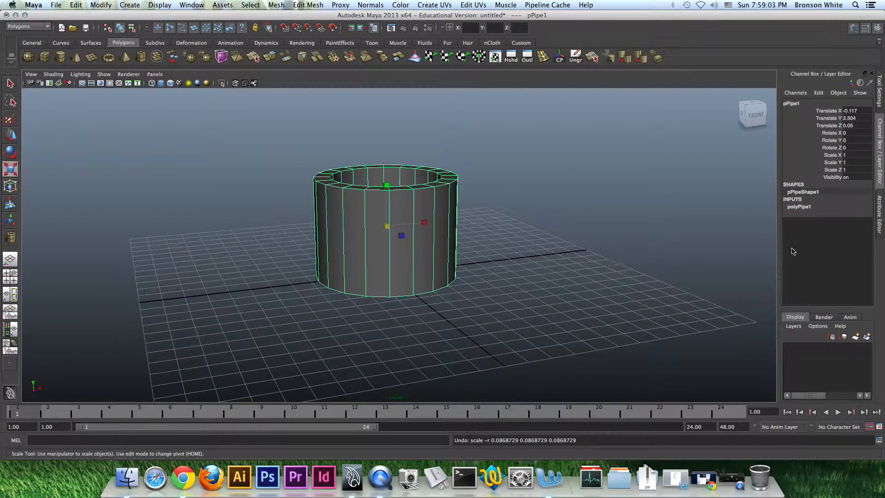
# Step: Set the pipe's wall thickness to 1.4 and its axis subdivisions to 48
pyautogui.click(801, 207)
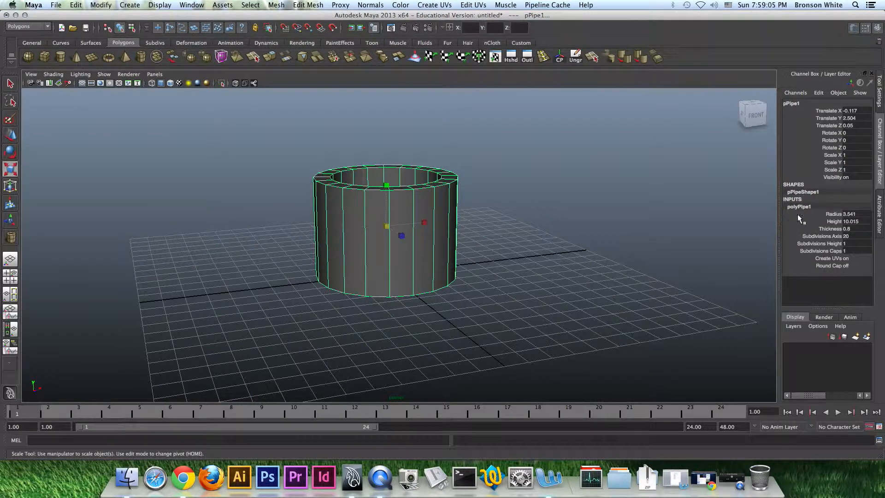
pyautogui.click(829, 228)
pyautogui.moveTo(657, 236); pyautogui.dragTo(762, 237, button='middle')
pyautogui.click(833, 237)
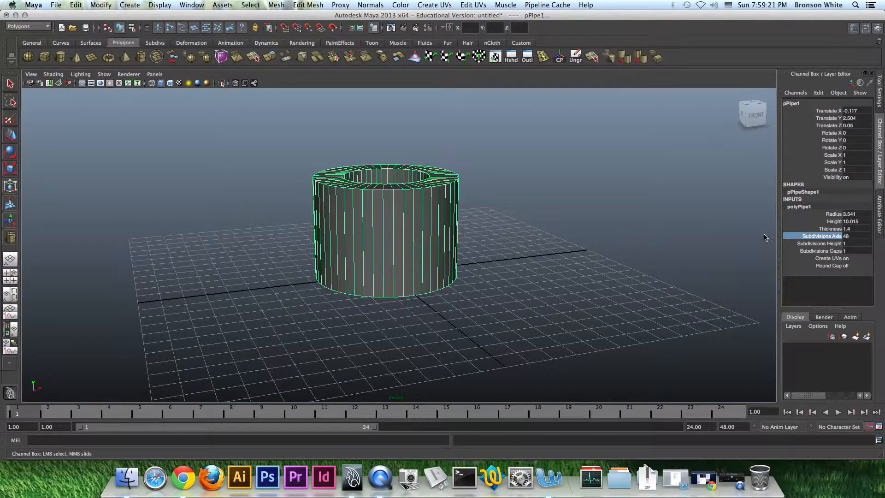
# Step: Look at the pipe in the top view, raise its axis subdivisions to 50 and bring them back to 48
pyautogui.keyDown('alt'); pyautogui.moveTo(704, 241); pyautogui.dragTo(564, 261); pyautogui.keyUp('alt')
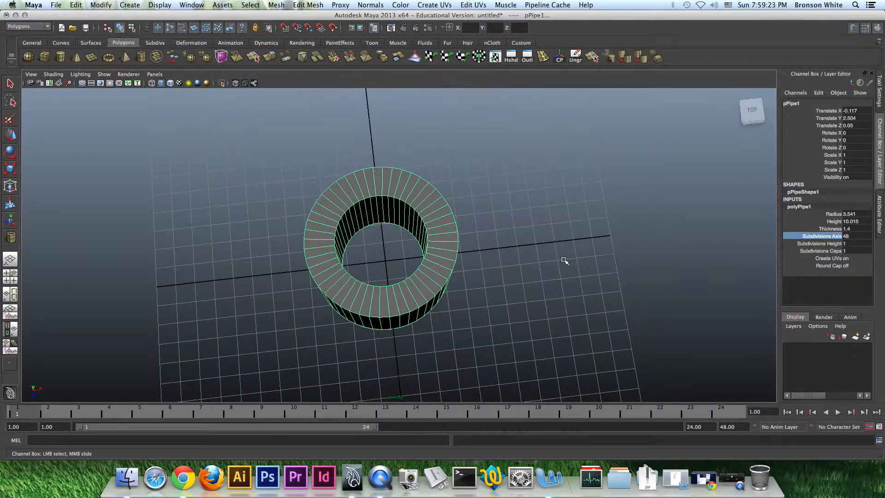
pyautogui.press('space')
pyautogui.press('space')
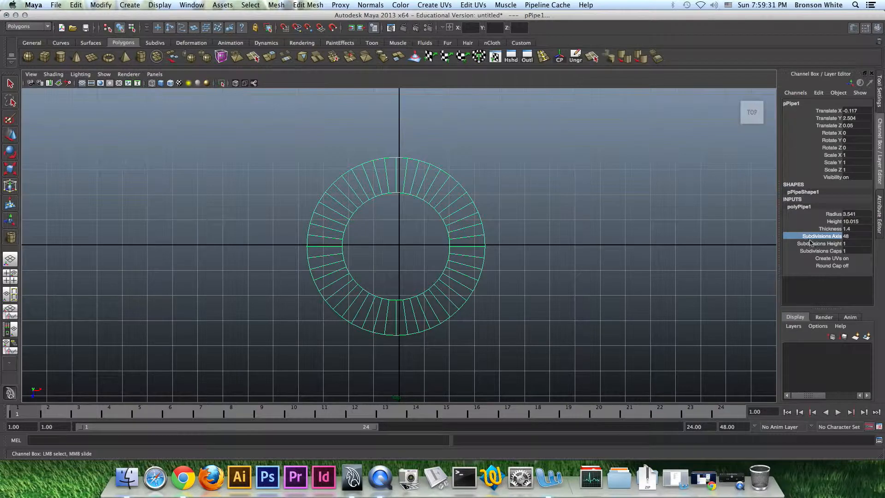
pyautogui.moveTo(662, 236); pyautogui.dragTo(722, 235, button='middle')
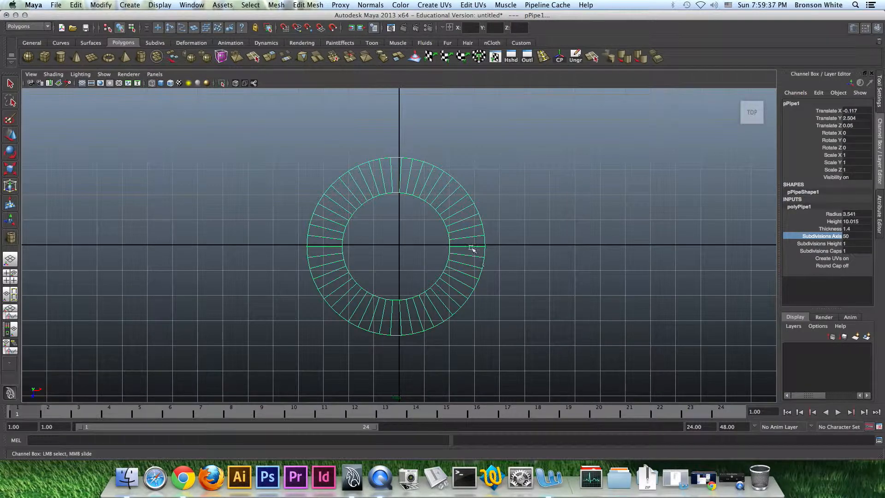
pyautogui.moveTo(736, 236); pyautogui.dragTo(717, 235, button='middle')
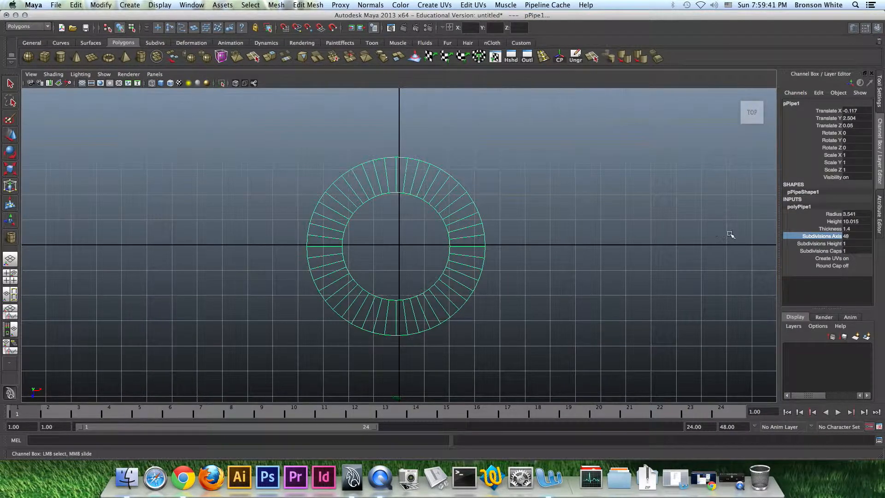
# Step: Try axis subdivision values of 88 and 34 on the pipe
pyautogui.doubleClick(850, 236)
pyautogui.write('88')
pyautogui.press('Tab')
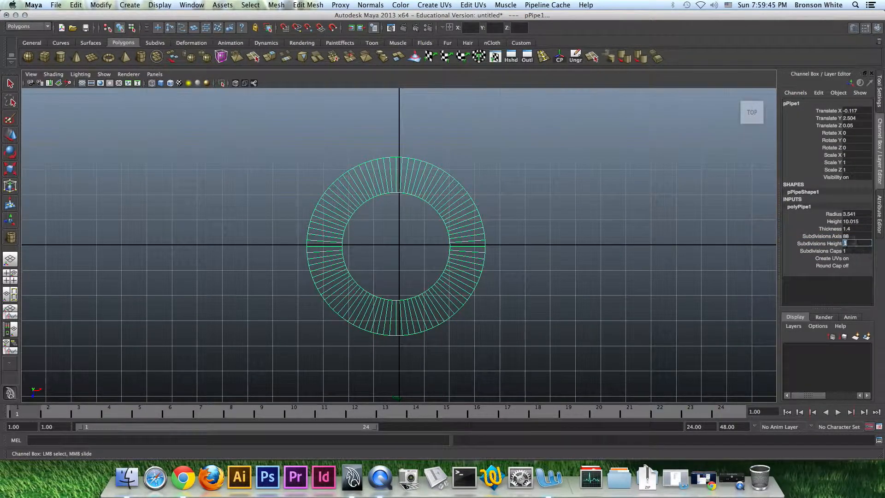
pyautogui.doubleClick(852, 236)
pyautogui.press('Tab')
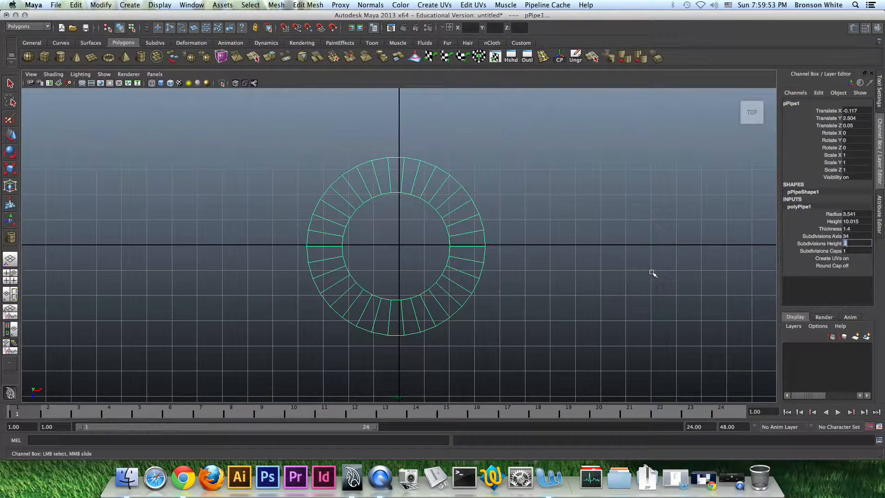
# Step: Set the pipe's axis subdivisions to 36, raise them to 44, and return to the perspective view
pyautogui.click(822, 236)
pyautogui.moveTo(677, 243); pyautogui.dragTo(678, 243, button='middle')
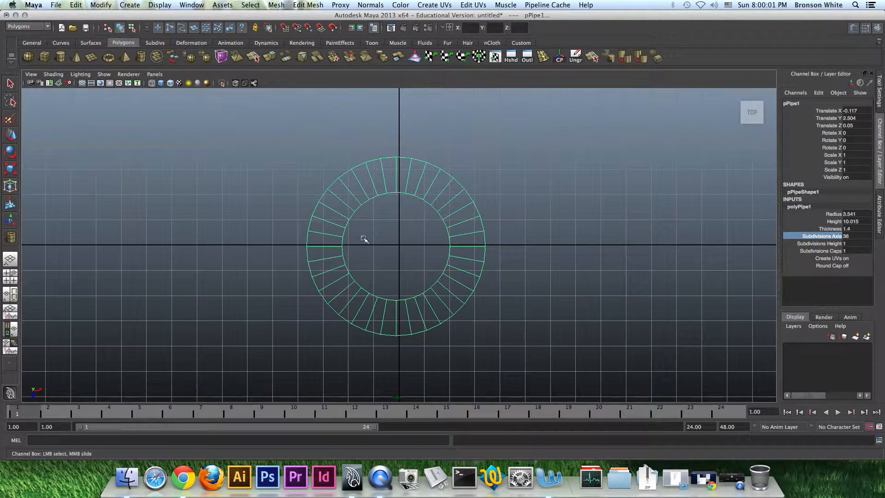
pyautogui.moveTo(662, 246); pyautogui.dragTo(696, 246, button='middle')
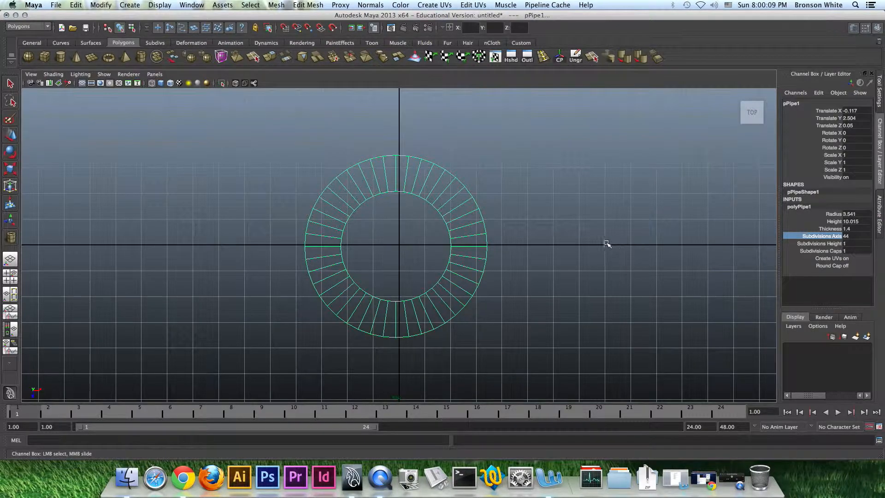
pyautogui.press('space')
pyautogui.press('space')
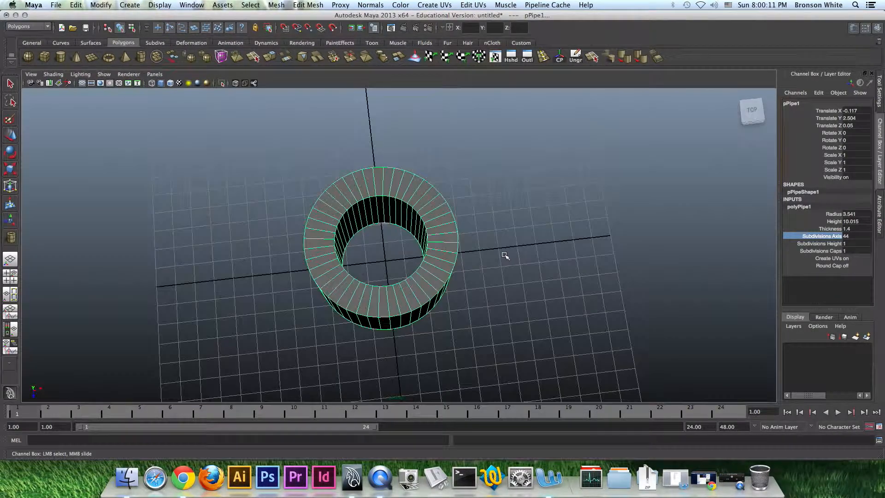
# Step: Deselect the pipe and examine its shaded surface from several angles and distances
pyautogui.click(480, 270)
pyautogui.keyDown('alt'); pyautogui.moveTo(496, 275); pyautogui.dragTo(454, 278); pyautogui.keyUp('alt')
pyautogui.keyDown('alt'); pyautogui.moveTo(454, 278); pyautogui.dragTo(601, 265, button='right'); pyautogui.keyUp('alt')
pyautogui.keyDown('alt'); pyautogui.moveTo(569, 302); pyautogui.dragTo(594, 297); pyautogui.keyUp('alt')
pyautogui.keyDown('alt'); pyautogui.moveTo(595, 224); pyautogui.dragTo(516, 294, button='middle'); pyautogui.keyUp('alt')
pyautogui.keyDown('alt'); pyautogui.moveTo(501, 287); pyautogui.dragTo(581, 298, button='right'); pyautogui.keyUp('alt')
pyautogui.keyDown('alt'); pyautogui.moveTo(599, 295); pyautogui.dragTo(516, 292); pyautogui.keyUp('alt')
pyautogui.keyDown('alt'); pyautogui.moveTo(596, 245); pyautogui.dragTo(232, 217, button='right'); pyautogui.keyUp('alt')
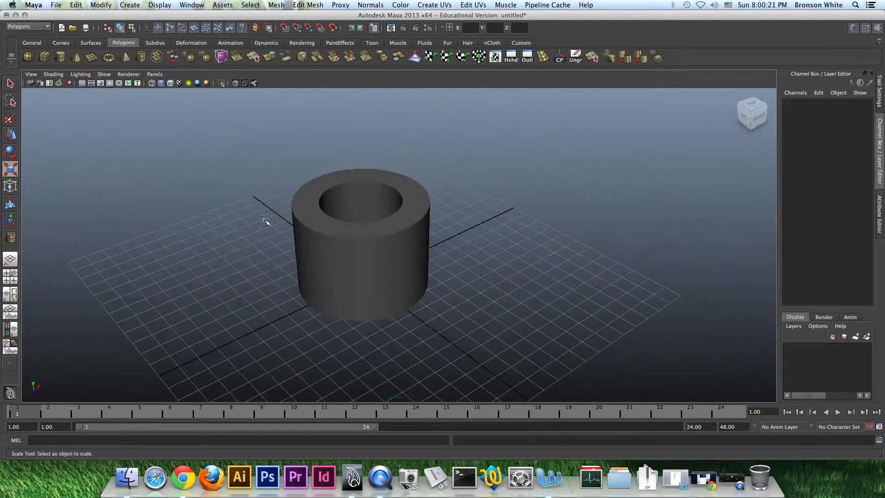
pyautogui.keyDown('alt'); pyautogui.moveTo(475, 251); pyautogui.dragTo(451, 249, button='right'); pyautogui.keyUp('alt')
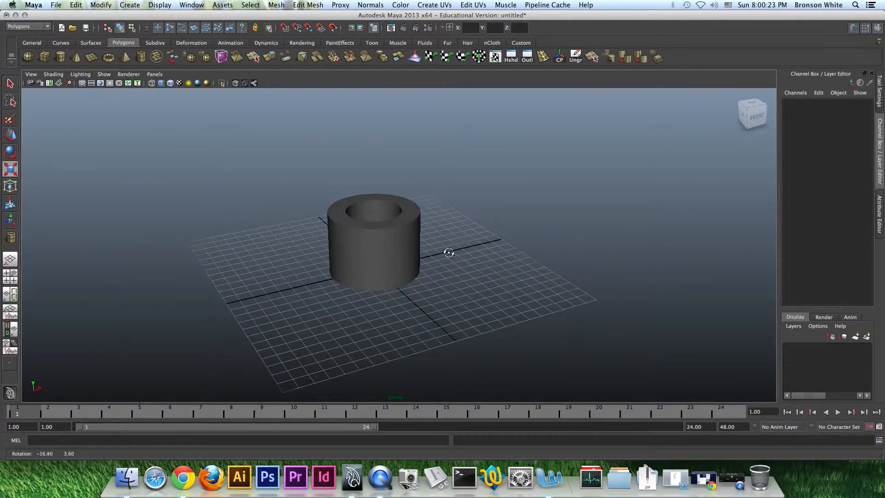
# Step: Delete the pipe to clear the grid
pyautogui.click(383, 244)
pyautogui.keyDown('alt'); pyautogui.moveTo(465, 251); pyautogui.dragTo(452, 283); pyautogui.keyUp('alt')
pyautogui.press('r')
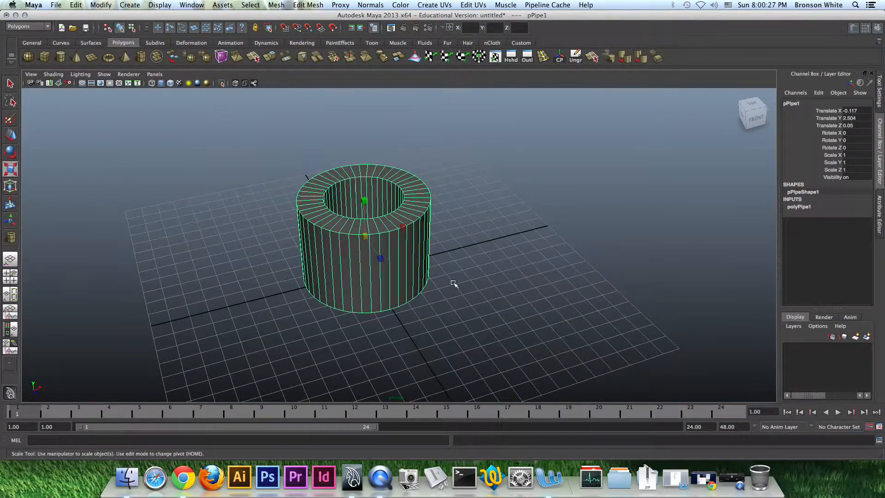
pyautogui.press('Delete')
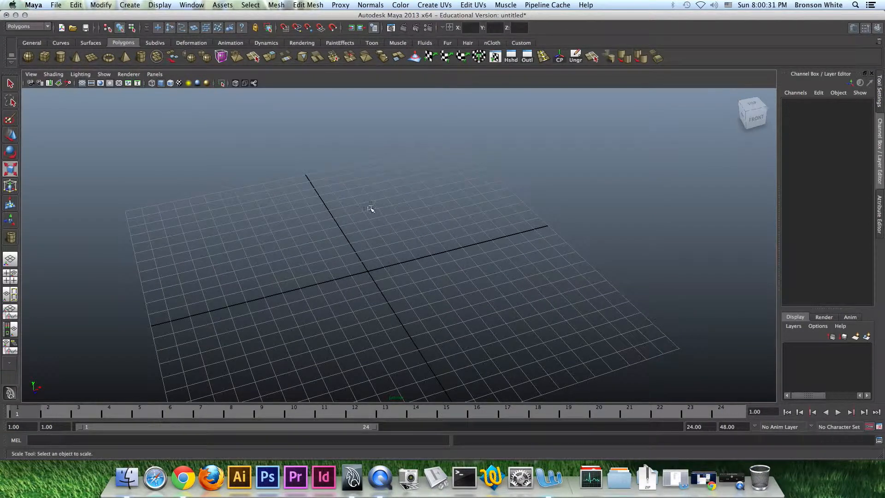
# Step: Create a polygon torus at the grid centre with radius about 5 and section radius 2.2, and show its input attributes
pyautogui.click(108, 57)
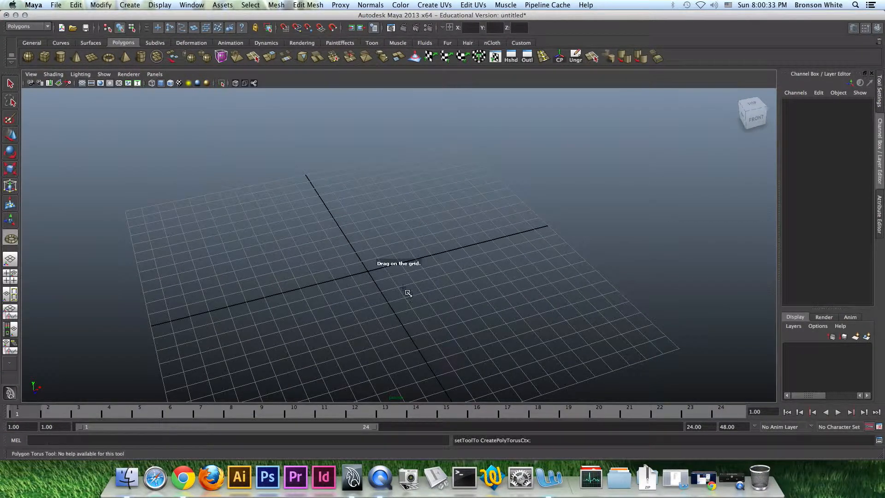
pyautogui.moveTo(373, 275); pyautogui.dragTo(463, 283)
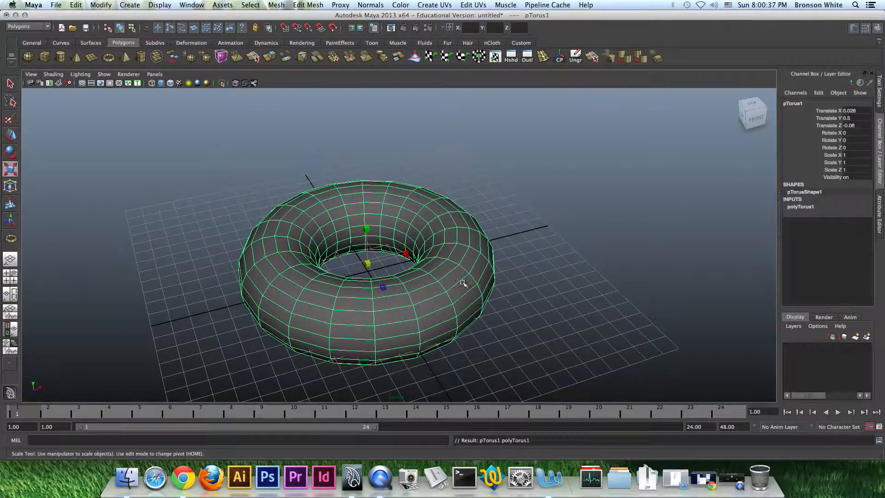
pyautogui.click(804, 212)
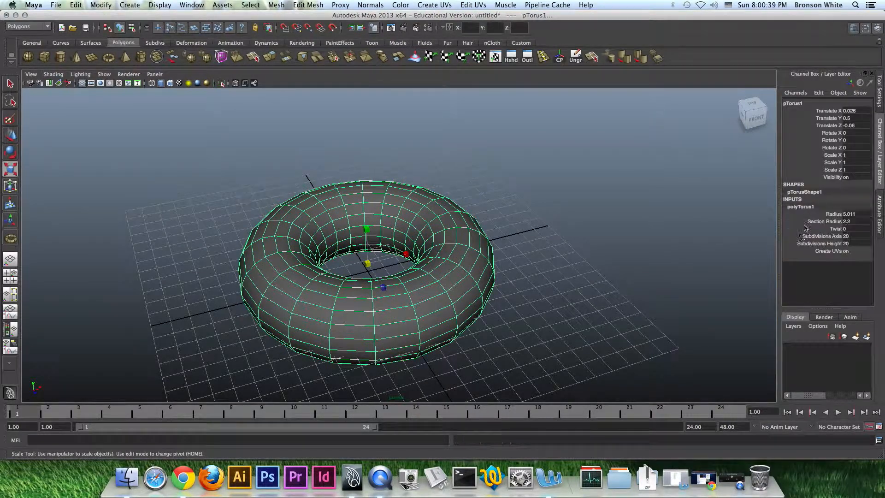
# Step: Try a twist of about 203 on the torus and undo it
pyautogui.click(835, 228)
pyautogui.moveTo(655, 221); pyautogui.dragTo(731, 223, button='middle')
pyautogui.scroll(-1, 734, 223)
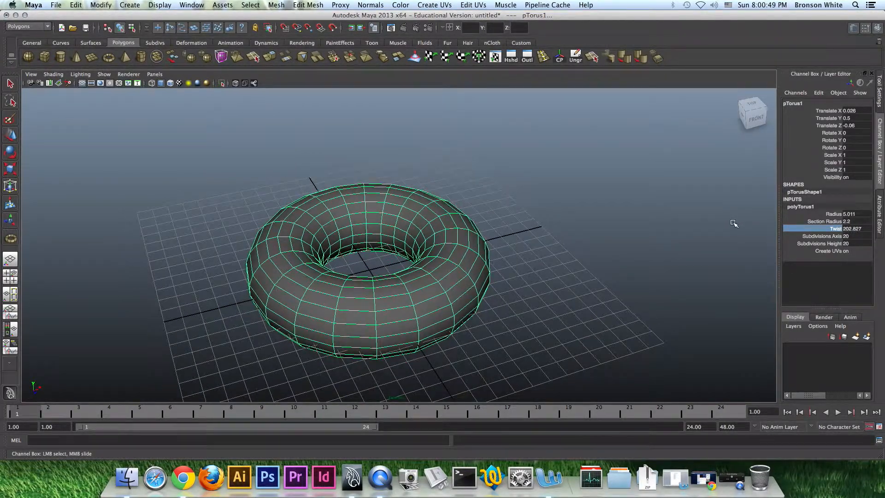
pyautogui.hotkey('ctrl', 'z')
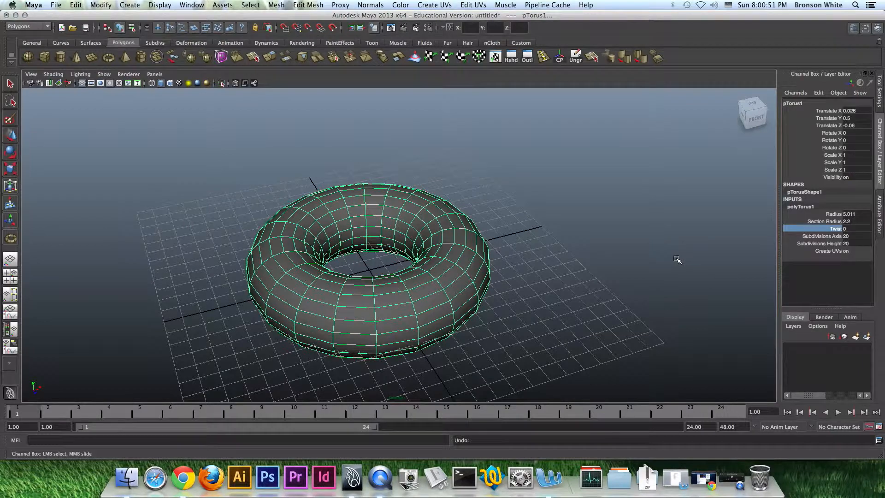
# Step: Set the torus's section radius to 2.8 and its radius to 6.011
pyautogui.click(824, 221)
pyautogui.moveTo(659, 220); pyautogui.dragTo(677, 222, button='middle')
pyautogui.click(825, 214)
pyautogui.moveTo(603, 223); pyautogui.dragTo(617, 226, button='middle')
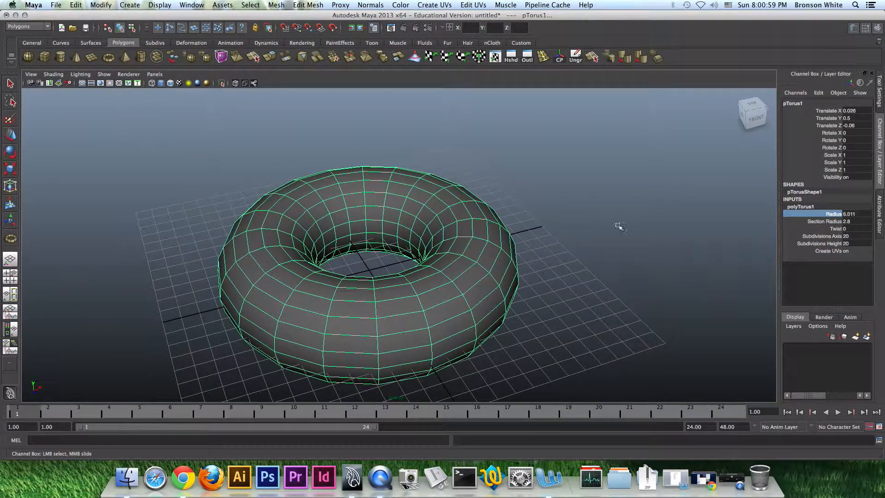
# Step: Set both the axis and height subdivisions of the torus to 50
pyautogui.click(806, 237)
pyautogui.moveTo(806, 237); pyautogui.dragTo(803, 250, button='middle')
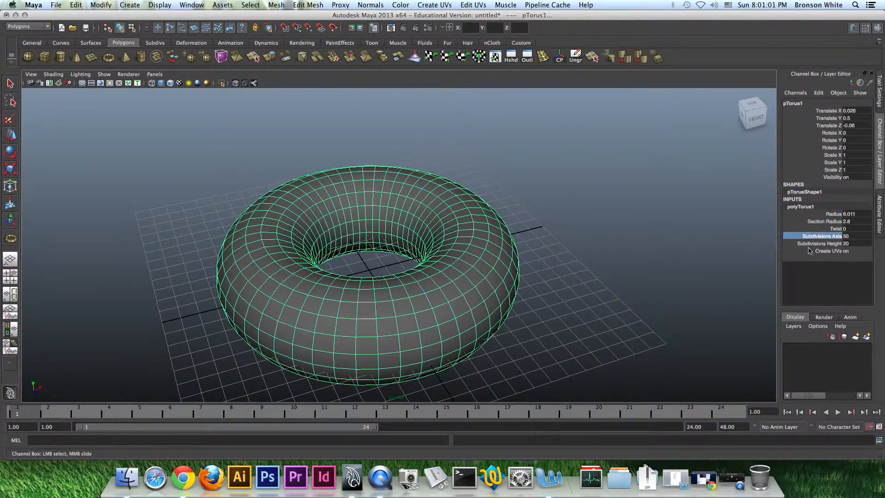
pyautogui.click(825, 244)
pyautogui.moveTo(548, 273); pyautogui.dragTo(713, 270, button='middle')
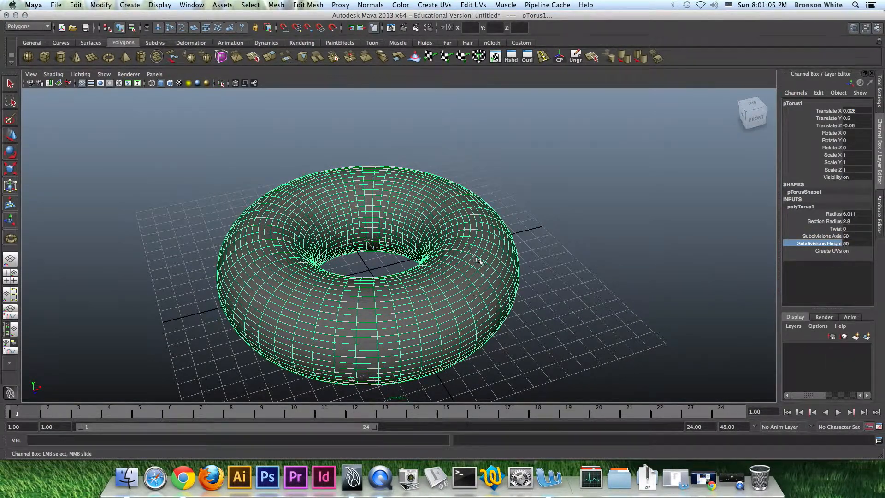
# Step: Delete the torus and create a polygon plane about 19 units square at the grid centre, showing its input attributes
pyautogui.press('Delete')
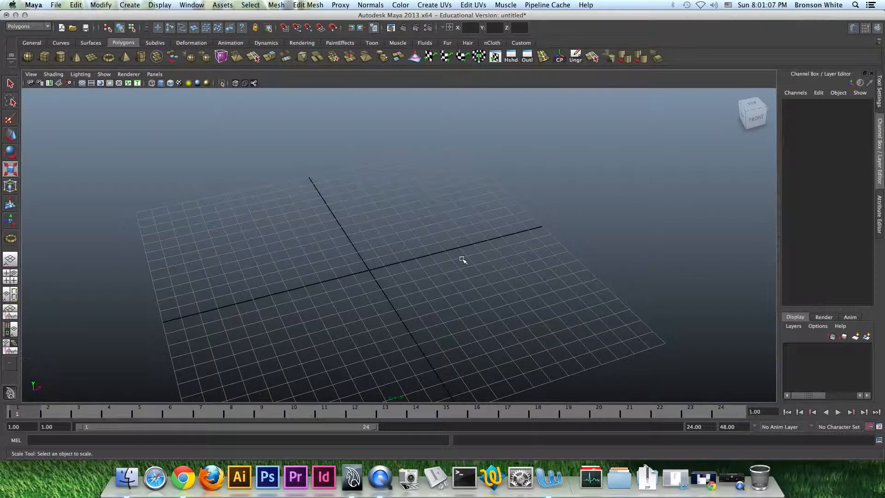
pyautogui.click(93, 60)
pyautogui.moveTo(364, 268); pyautogui.dragTo(530, 281)
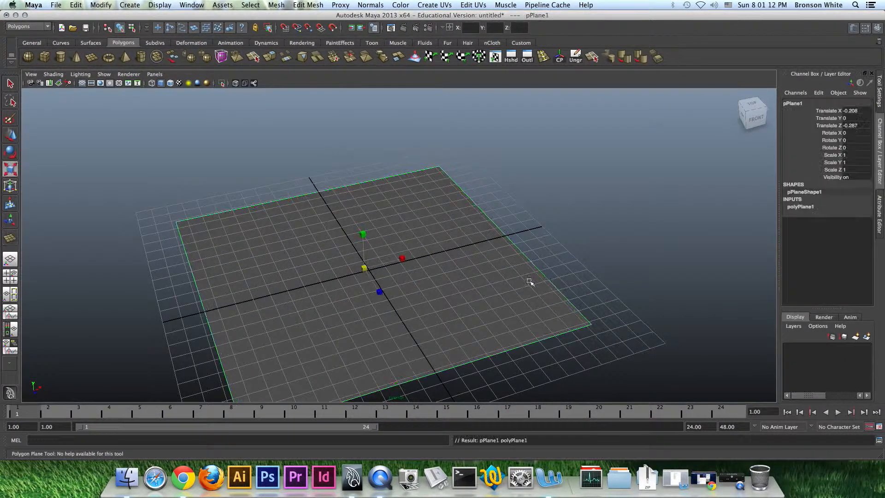
pyautogui.click(804, 206)
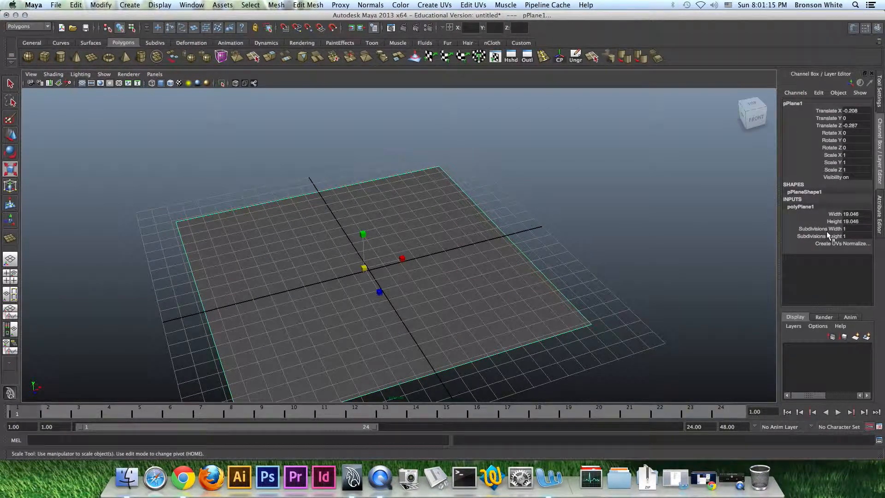
# Step: Set the plane's width subdivisions to 13 and its height subdivisions to 16
pyautogui.click(818, 228)
pyautogui.moveTo(671, 233); pyautogui.dragTo(728, 231, button='middle')
pyautogui.click(821, 237)
pyautogui.scroll(1, 602, 235)
pyautogui.moveTo(603, 235); pyautogui.dragTo(670, 234, button='middle')
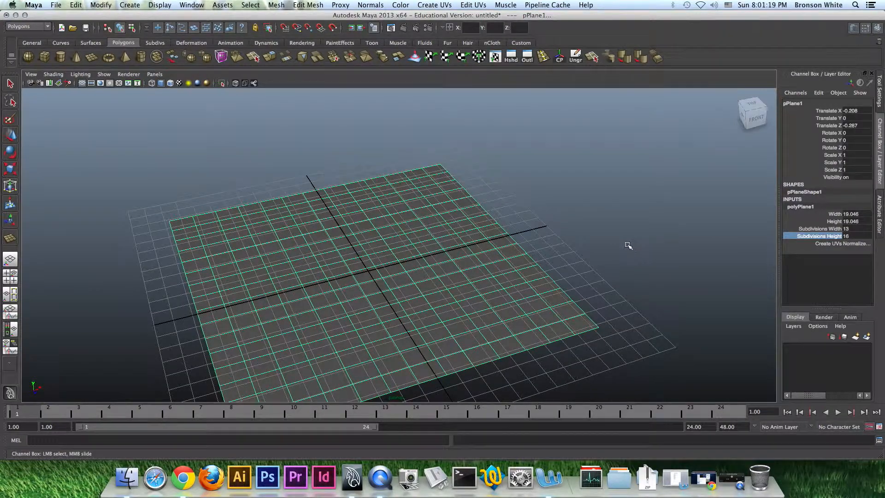
# Step: Delete the plane and create a polygon cone at the grid centre, about 2.8 in radius and 4 high
pyautogui.press('Delete')
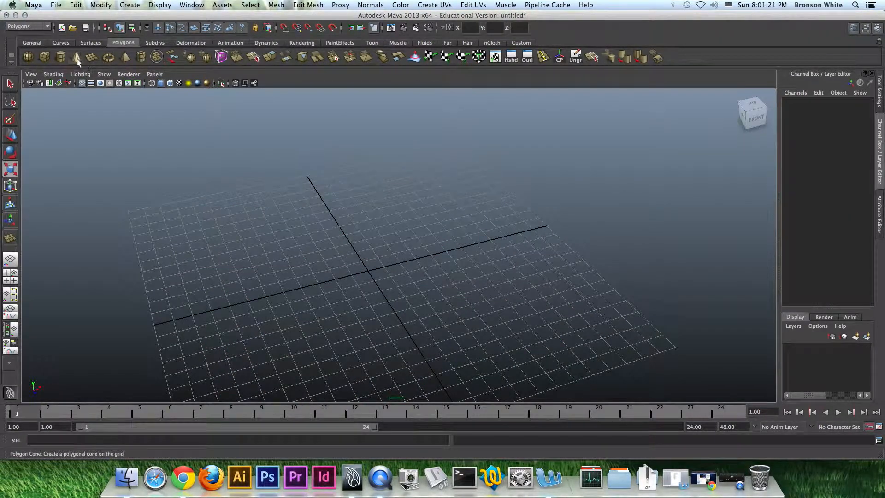
pyautogui.keyDown('shift'); pyautogui.moveTo(387, 280); pyautogui.dragTo(427, 313, button='right'); pyautogui.keyUp('shift')
pyautogui.keyDown('shift'); pyautogui.moveTo(373, 277); pyautogui.dragTo(420, 278); pyautogui.keyUp('shift')
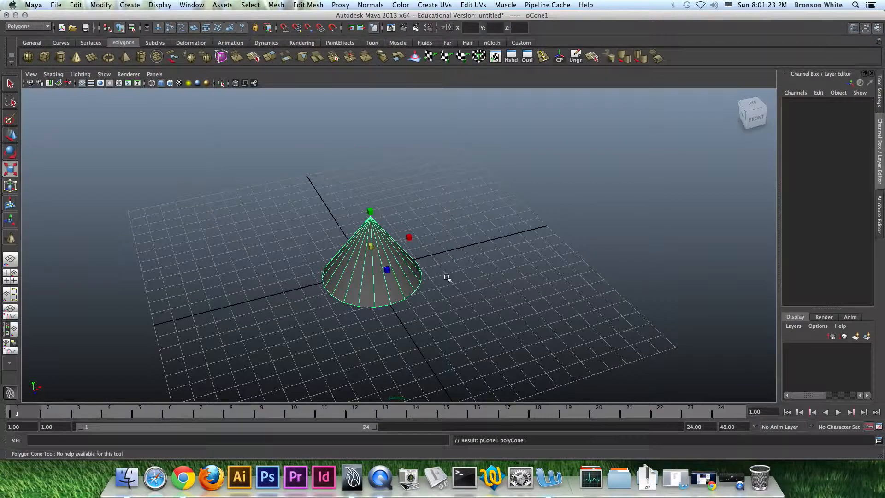
# Step: Set the cone's cap subdivisions to 5 and inspect the cone from below and above
pyautogui.keyDown('alt'); pyautogui.moveTo(511, 296); pyautogui.dragTo(503, 249); pyautogui.keyUp('alt')
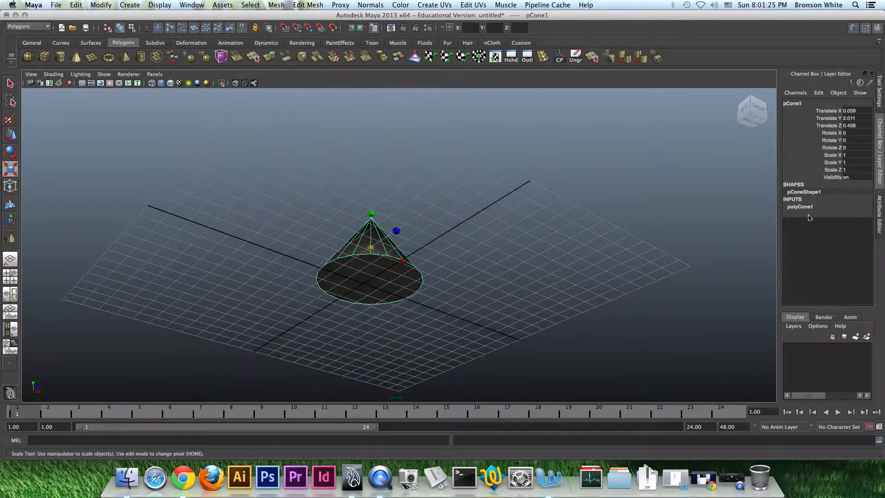
pyautogui.click(802, 206)
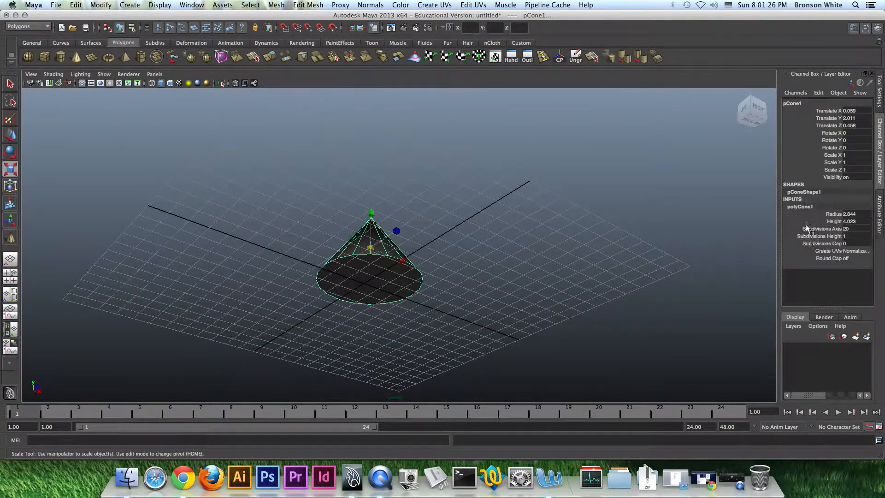
pyautogui.click(825, 243)
pyautogui.moveTo(608, 246); pyautogui.dragTo(622, 244, button='middle')
pyautogui.keyDown('alt'); pyautogui.moveTo(622, 244); pyautogui.dragTo(329, 218); pyautogui.keyUp('alt')
pyautogui.keyDown('alt'); pyautogui.moveTo(432, 217); pyautogui.dragTo(684, 265); pyautogui.keyUp('alt')
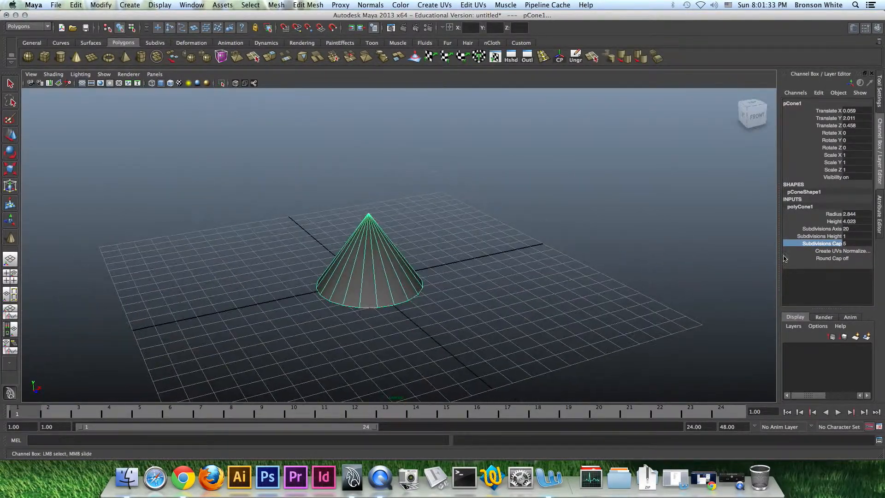
# Step: Set the cone's height subdivisions to 7 and its axis subdivisions to 24
pyautogui.click(825, 236)
pyautogui.moveTo(541, 233); pyautogui.dragTo(745, 240, button='middle')
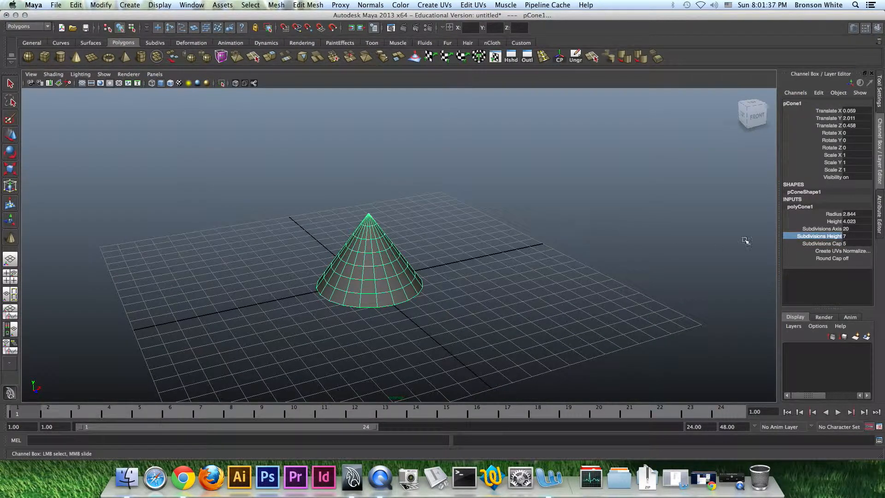
pyautogui.click(823, 229)
pyautogui.moveTo(483, 235)
pyautogui.mouseDown(button='middle')
pyautogui.moveTo(544, 234)
pyautogui.moveTo(456, 233)
pyautogui.moveTo(501, 232)
pyautogui.mouseUp(button='middle')
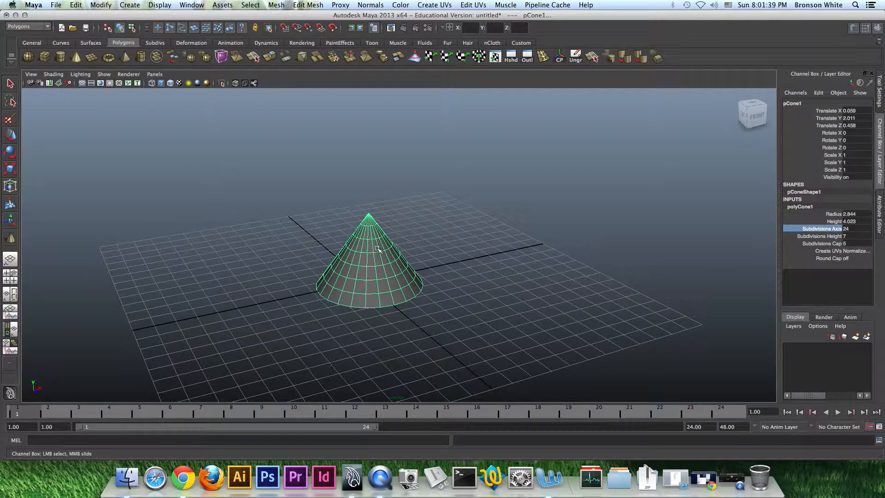
# Step: Delete the cone and create a polygon cylinder at the grid centre, about 2.3 in radius and 3.3 high
pyautogui.press('r')
pyautogui.press('Delete')
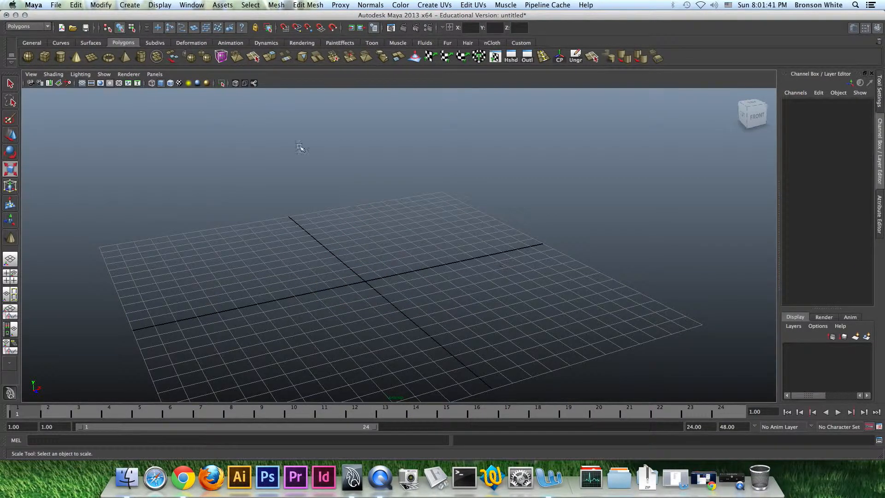
pyautogui.click(60, 56)
pyautogui.moveTo(366, 283); pyautogui.dragTo(417, 281)
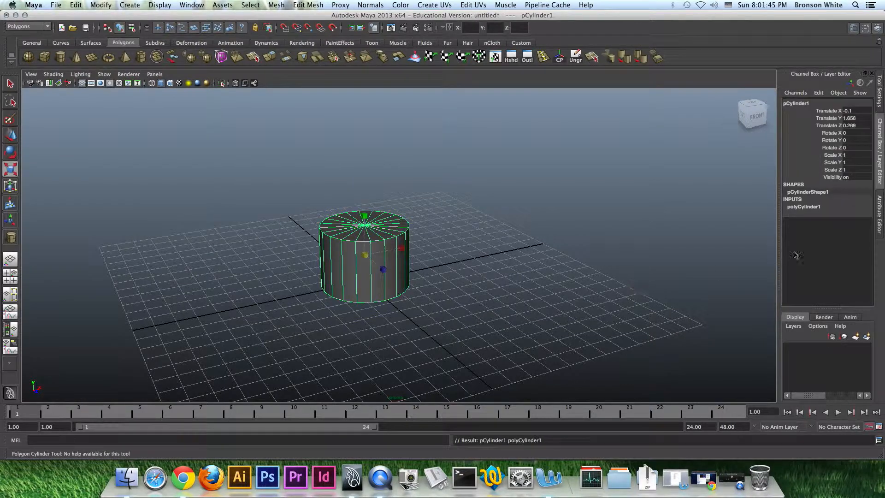
# Step: Set the cylinder's subdivisions to 41 around the axis, 16 in height and 20 on the caps
pyautogui.click(805, 210)
pyautogui.click(830, 227)
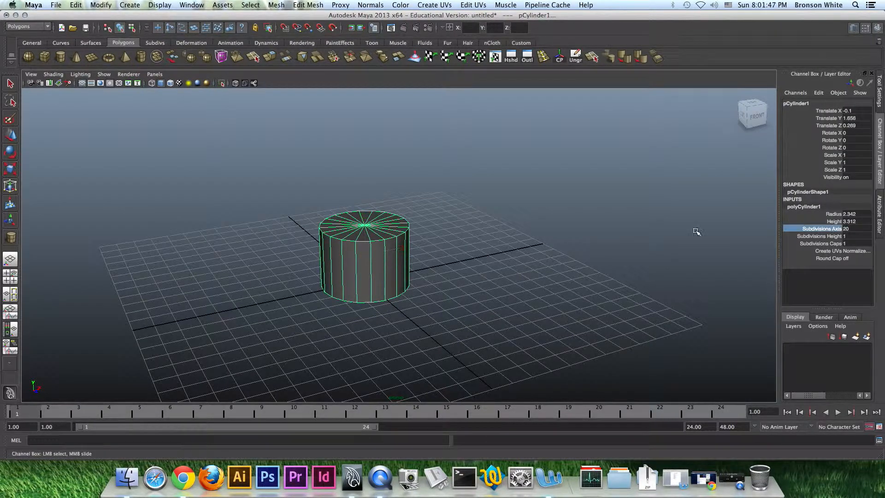
pyautogui.moveTo(579, 226); pyautogui.dragTo(677, 227, button='middle')
pyautogui.scroll(1, 682, 228)
pyautogui.click(823, 238)
pyautogui.moveTo(605, 248); pyautogui.dragTo(764, 253, button='middle')
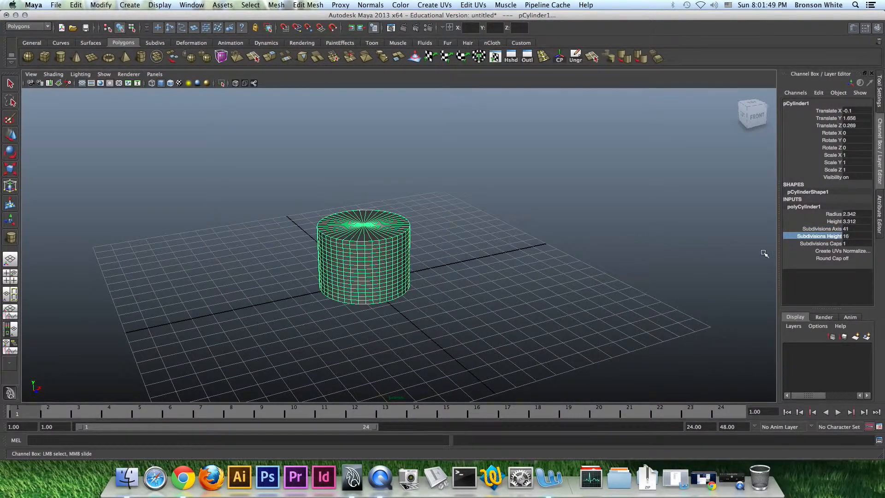
pyautogui.click(827, 243)
pyautogui.moveTo(489, 256); pyautogui.dragTo(539, 259, button='middle')
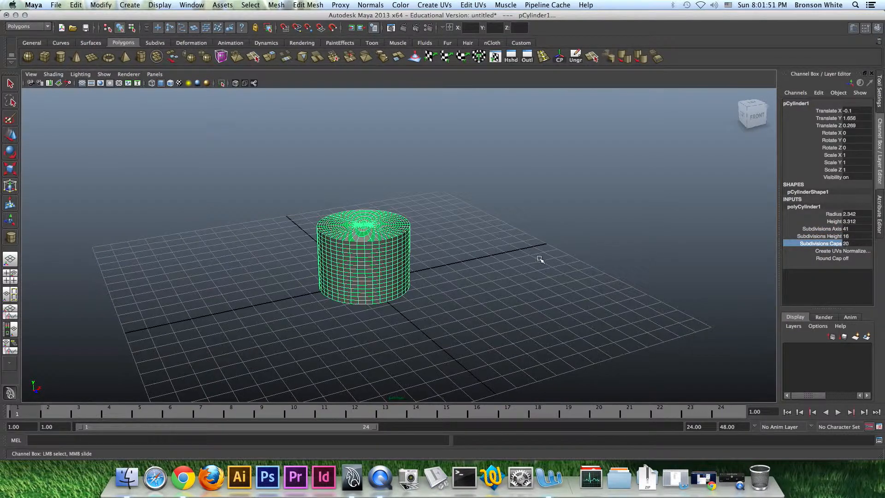
# Step: Delete the cylinder and create a polygon cube about 5 units per side at the grid centre
pyautogui.click(355, 238)
pyautogui.press('Delete')
pyautogui.click(45, 56)
pyautogui.moveTo(372, 286); pyautogui.dragTo(565, 269)
# Step: Set the cube's subdivisions to 12 in width, 10 in height and 5 in depth
pyautogui.click(804, 208)
pyautogui.click(820, 235)
pyautogui.moveTo(757, 233)
pyautogui.mouseDown(button='middle')
pyautogui.moveTo(700, 235)
pyautogui.moveTo(742, 241)
pyautogui.mouseUp(button='middle')
pyautogui.click(829, 243)
pyautogui.click(822, 251)
pyautogui.moveTo(667, 251); pyautogui.dragTo(677, 242, button='middle')
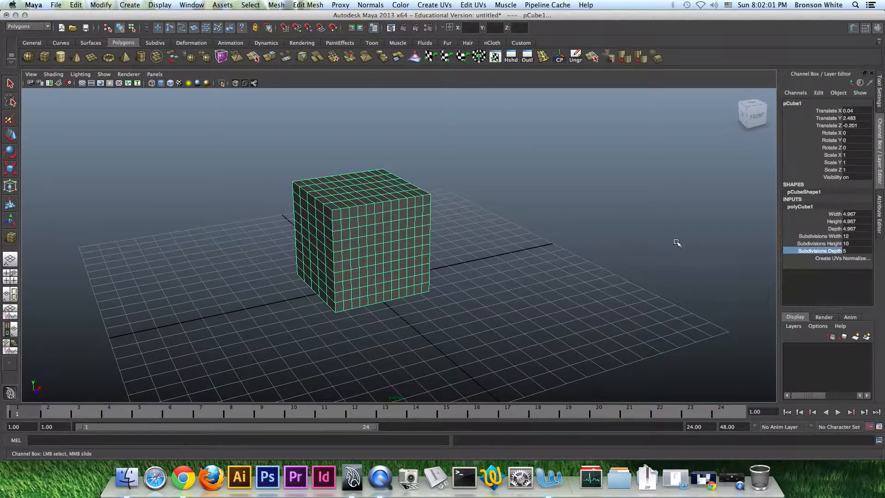
# Step: View the subdivided cube from another side and delete it
pyautogui.keyDown('alt'); pyautogui.moveTo(478, 231); pyautogui.dragTo(541, 239); pyautogui.keyUp('alt')
pyautogui.click(400, 242)
pyautogui.press('r')
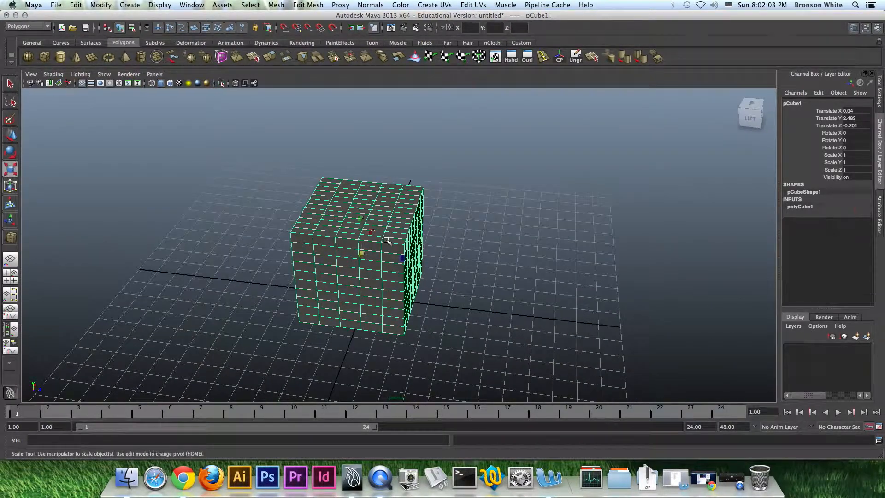
pyautogui.press('Delete')
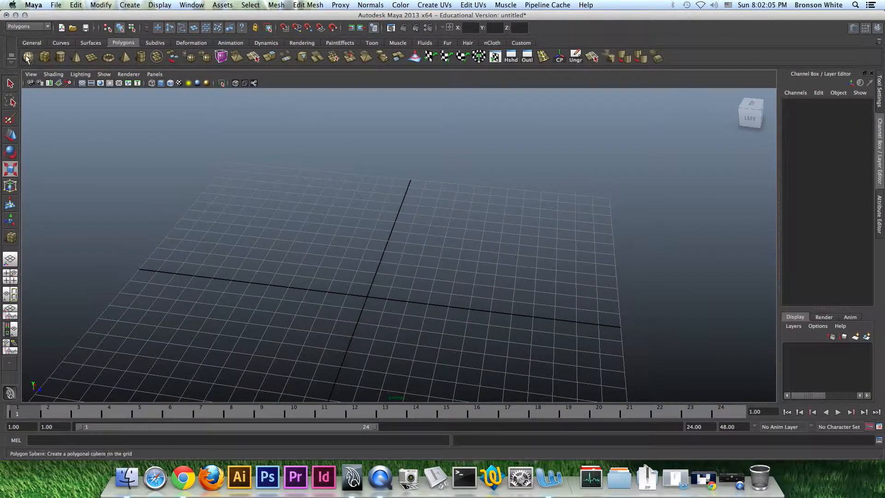
# Step: Create a new, larger polygon cube near the grid centre and view it from several angles
pyautogui.click(47, 57)
pyautogui.click(379, 292)
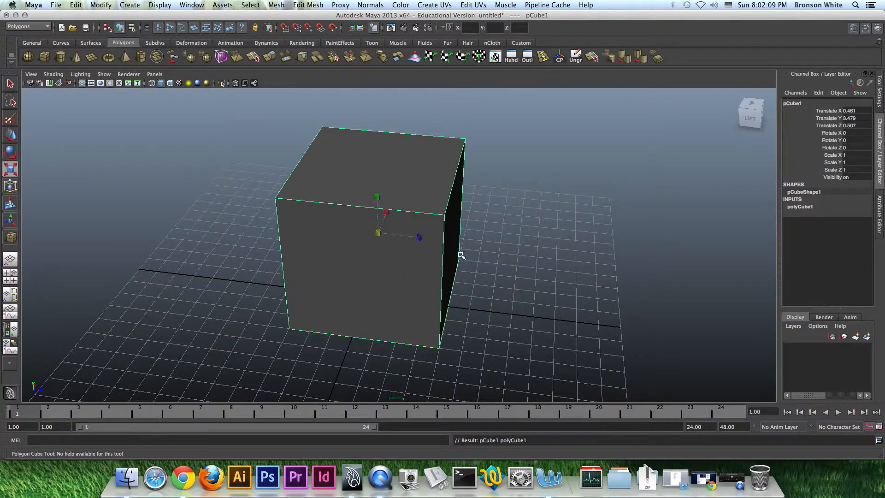
pyautogui.keyDown('alt'); pyautogui.moveTo(460, 255); pyautogui.dragTo(350, 239); pyautogui.keyUp('alt')
pyautogui.press('r')
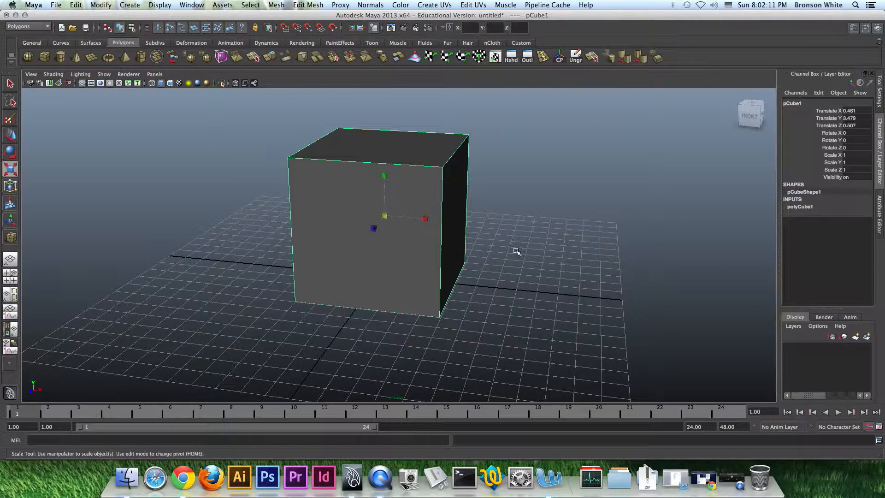
pyautogui.keyDown('alt'); pyautogui.moveTo(405, 267); pyautogui.dragTo(460, 277); pyautogui.keyUp('alt')
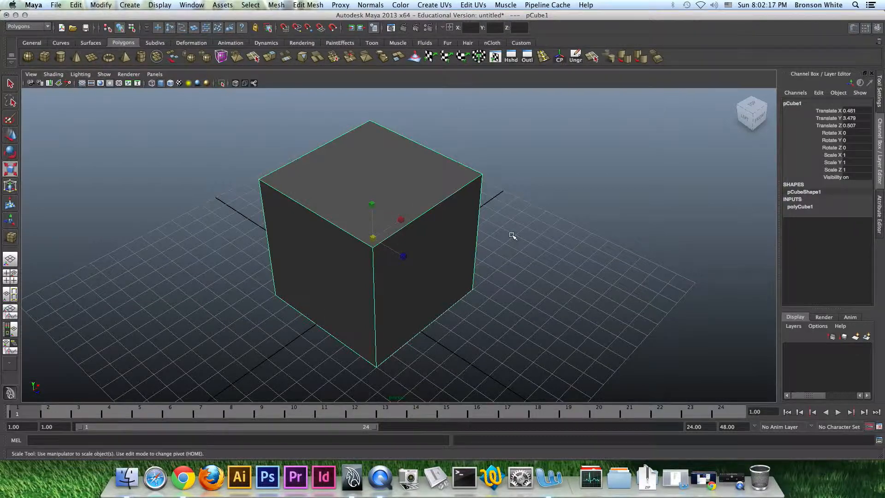
pyautogui.moveTo(501, 230)
pyautogui.keyDown('alt'); pyautogui.mouseDown()
pyautogui.moveTo(460, 227)
pyautogui.moveTo(487, 220)
pyautogui.mouseUp(); pyautogui.keyUp('alt')
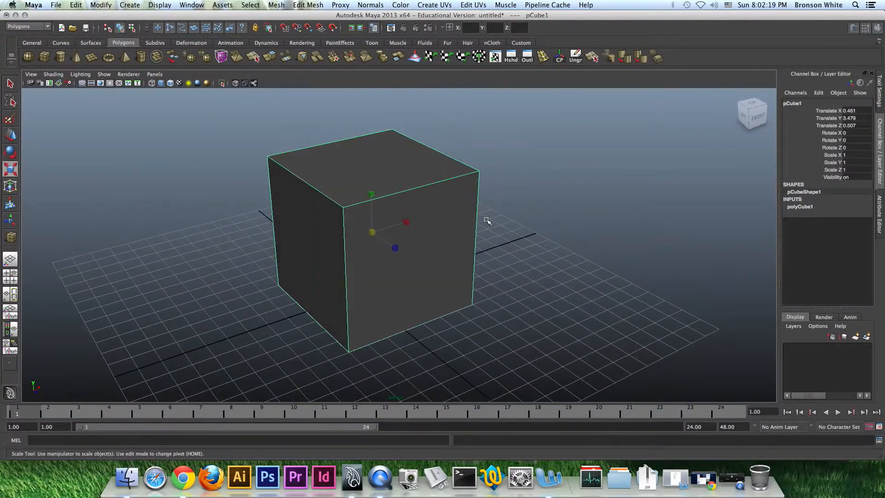
# Step: Delete the cube and create a polygon sphere with a radius of about 3.2 units near the grid centre
pyautogui.press('Delete')
pyautogui.click(28, 57)
pyautogui.moveTo(353, 257); pyautogui.dragTo(484, 306)
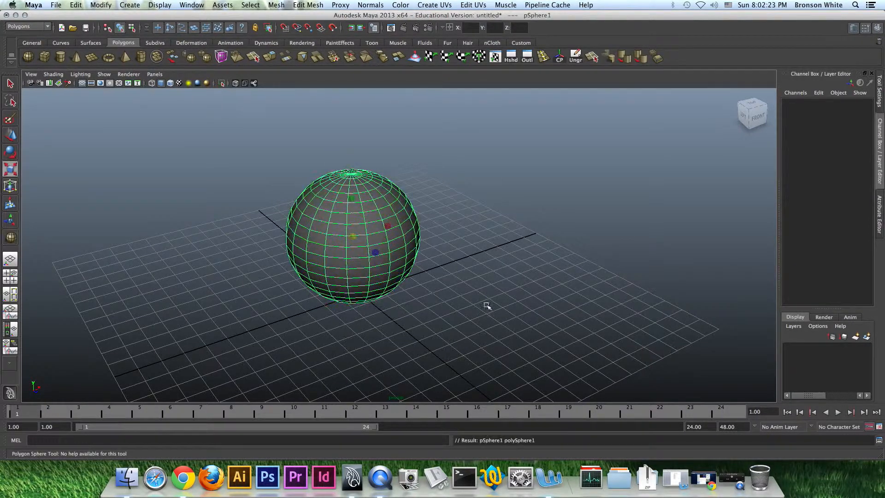
# Step: Set the sphere's axis subdivisions and height subdivisions to 50 each and view the denser sphere from another angle
pyautogui.click(813, 208)
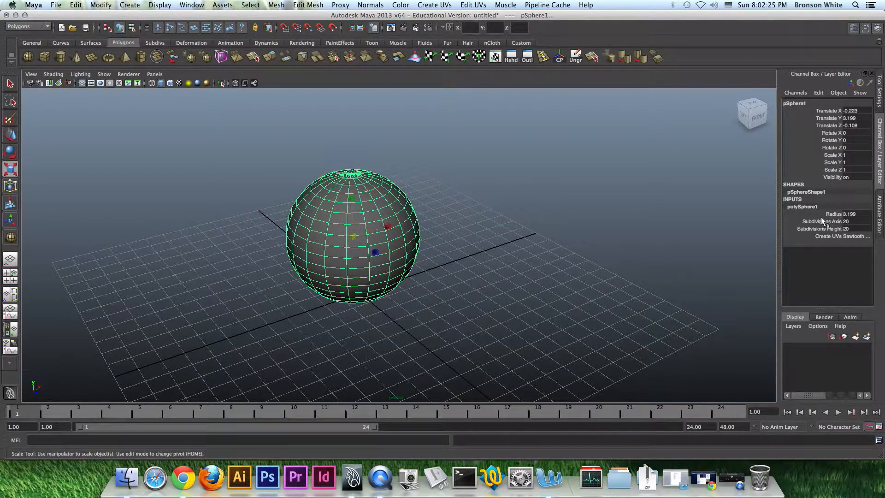
pyautogui.click(821, 220)
pyautogui.write('50')
pyautogui.press('Return')
pyautogui.click(813, 229)
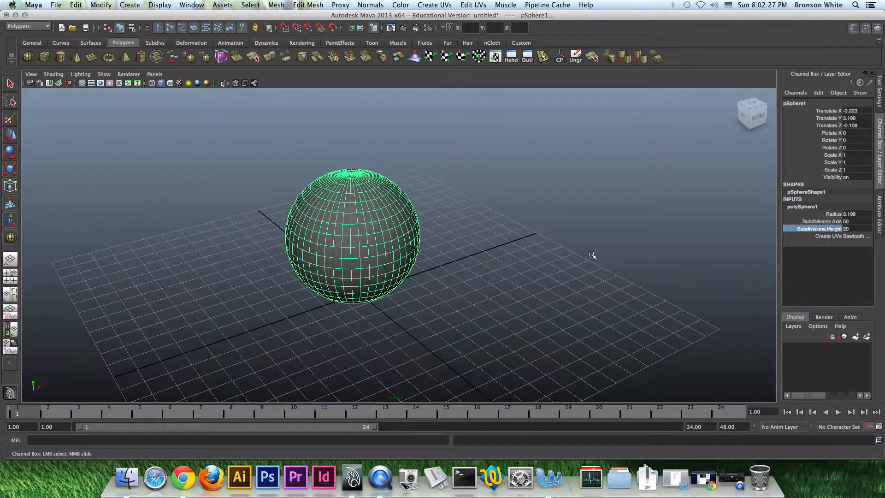
pyautogui.moveTo(592, 255); pyautogui.dragTo(700, 252, button='middle')
pyautogui.keyDown('alt'); pyautogui.moveTo(484, 235); pyautogui.dragTo(416, 256); pyautogui.keyUp('alt')
pyautogui.click(473, 199)
pyautogui.click(379, 227)
# Step: Lower the sphere's axis subdivisions to 3 and raise them again to form a round but faceted sphere
pyautogui.click(804, 207)
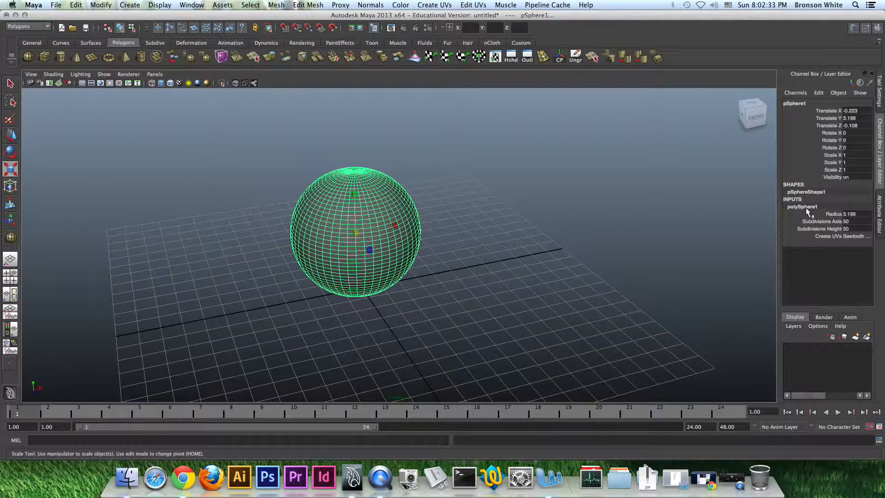
pyautogui.click(825, 220)
pyautogui.moveTo(663, 219); pyautogui.dragTo(443, 217, button='middle')
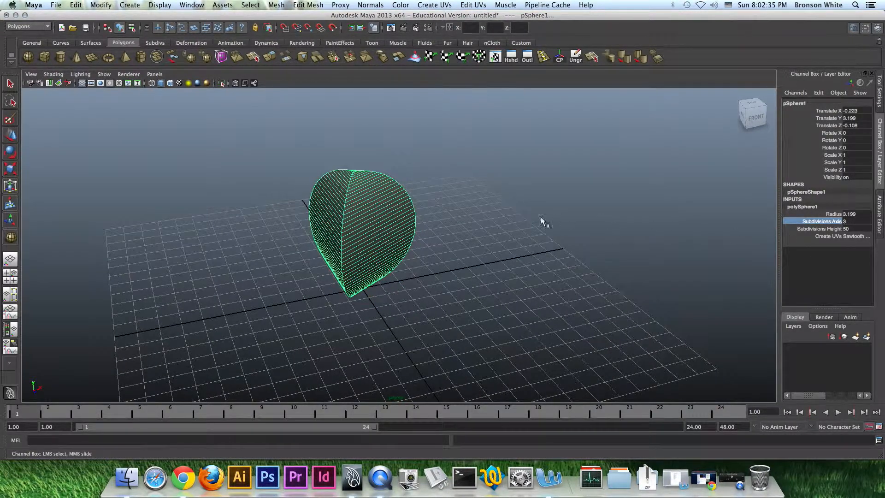
pyautogui.moveTo(524, 213); pyautogui.dragTo(465, 240, button='middle')
pyautogui.click(821, 228)
# Step: Examine the deselected sphere's outline for faceted edges, up close from the side and from above
pyautogui.moveTo(459, 250)
pyautogui.keyDown('alt'); pyautogui.mouseDown()
pyautogui.moveTo(465, 217)
pyautogui.moveTo(455, 262)
pyautogui.mouseUp(); pyautogui.keyUp('alt')
pyautogui.click(460, 234)
pyautogui.keyDown('alt'); pyautogui.moveTo(455, 263); pyautogui.dragTo(611, 281, button='right'); pyautogui.keyUp('alt')
pyautogui.keyDown('alt'); pyautogui.moveTo(454, 283); pyautogui.dragTo(443, 251); pyautogui.keyUp('alt')
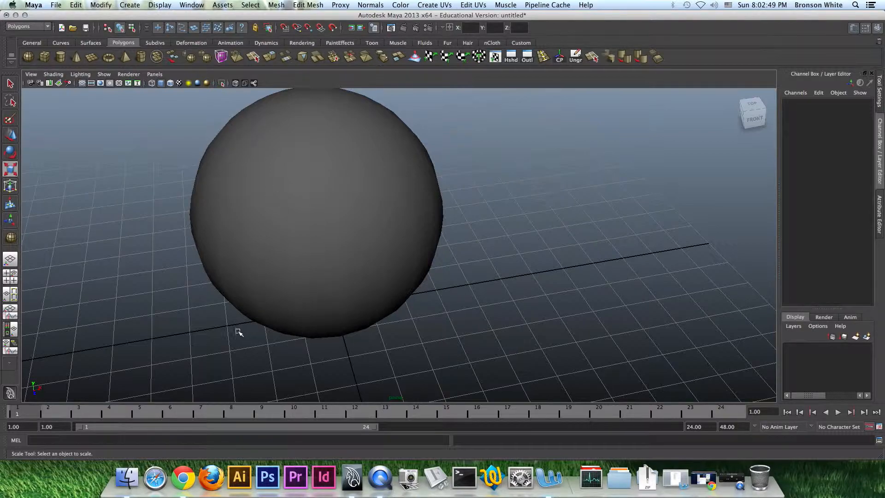
pyautogui.keyDown('alt'); pyautogui.moveTo(440, 233); pyautogui.dragTo(446, 273); pyautogui.keyUp('alt')
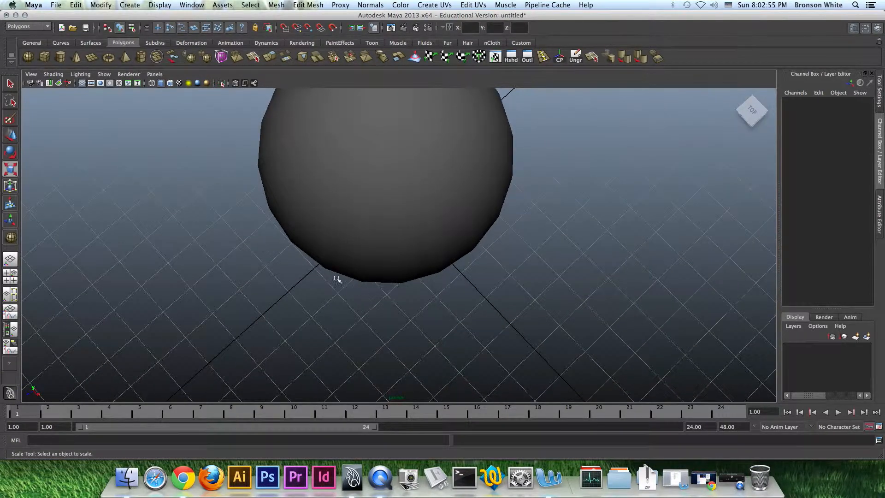
pyautogui.keyDown('alt'); pyautogui.moveTo(396, 290); pyautogui.dragTo(442, 221); pyautogui.keyUp('alt')
pyautogui.keyDown('alt'); pyautogui.moveTo(442, 221); pyautogui.dragTo(258, 252, button='right'); pyautogui.keyUp('alt')
pyautogui.keyDown('alt'); pyautogui.moveTo(428, 253); pyautogui.dragTo(376, 266); pyautogui.keyUp('alt')
# Step: Select the sphere, delete it from the scene and bring the empty grid into view
pyautogui.click(377, 266)
pyautogui.moveTo(364, 234); pyautogui.dragTo(514, 231)
pyautogui.press('Delete')
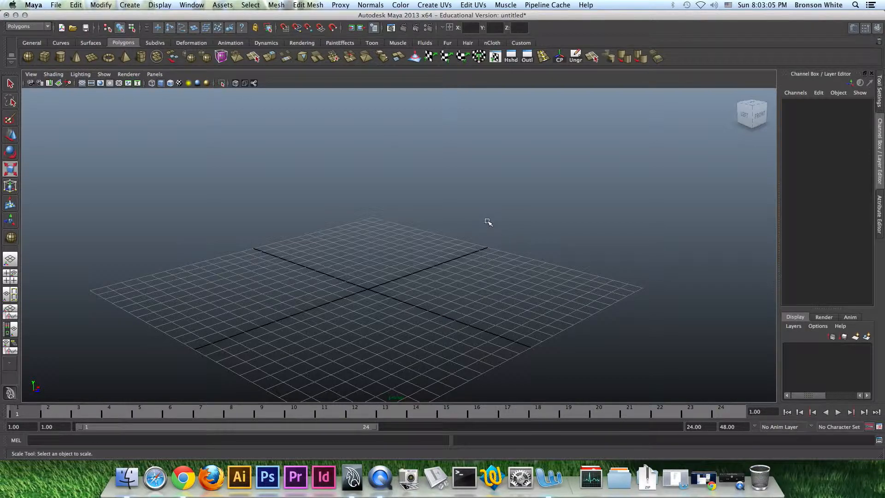
pyautogui.keyDown('alt'); pyautogui.moveTo(486, 252); pyautogui.dragTo(456, 206); pyautogui.keyUp('alt')
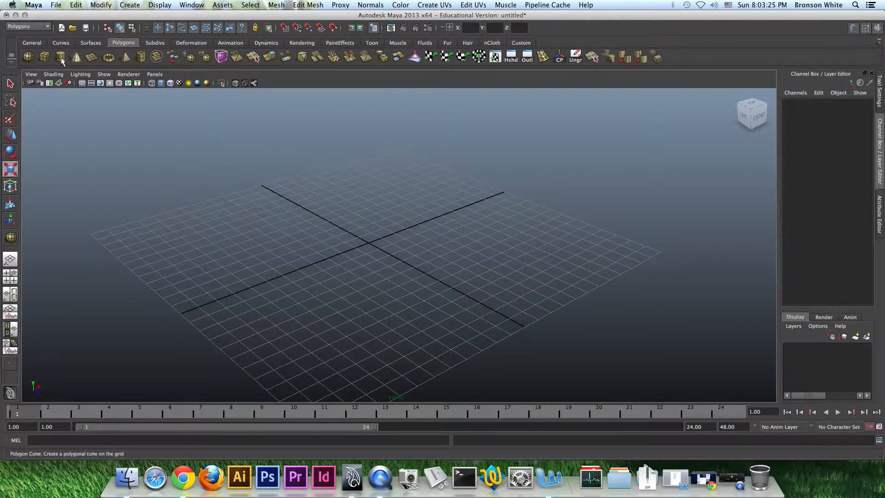
# Step: Switch to Finder, look through the course folders and show the contents of the Desktop folder
pyautogui.click(116, 472)
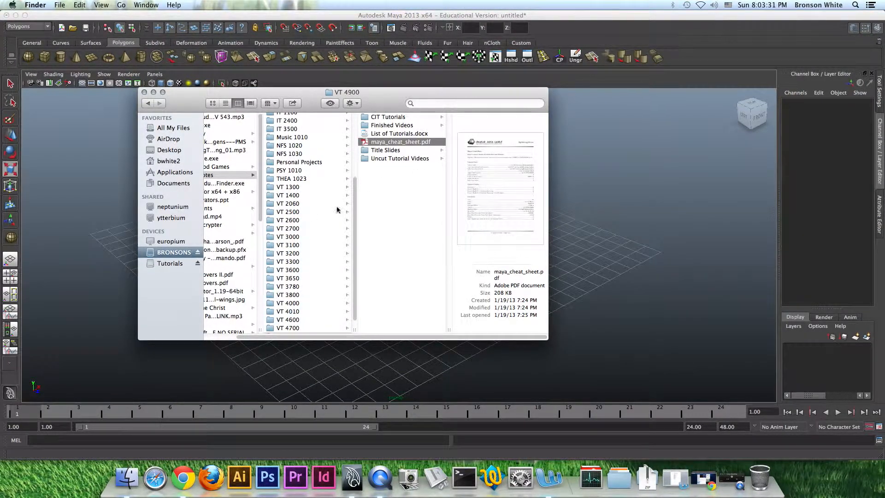
pyautogui.scroll(5, 308, 199)
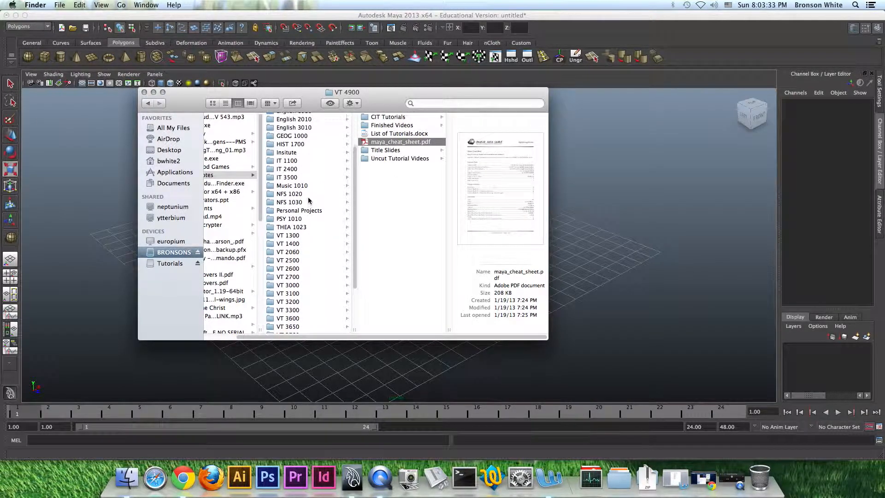
pyautogui.scroll(-4, 309, 200)
pyautogui.scroll(-3, 308, 198)
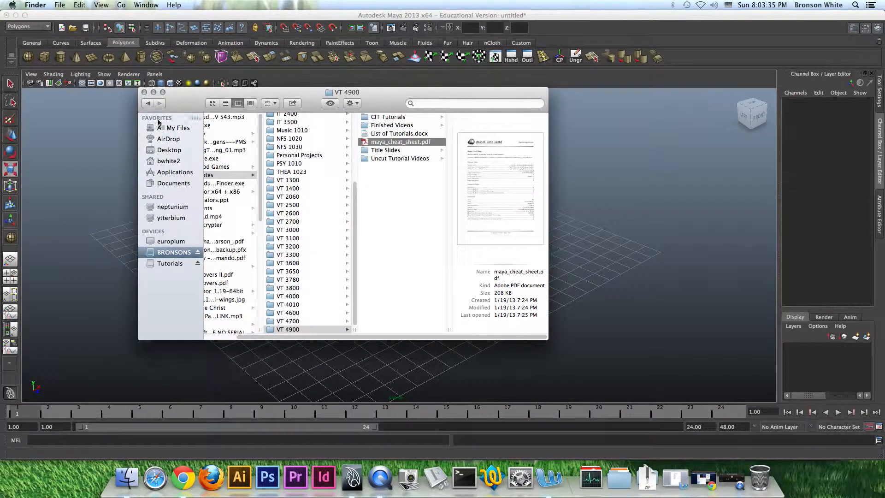
pyautogui.click(174, 152)
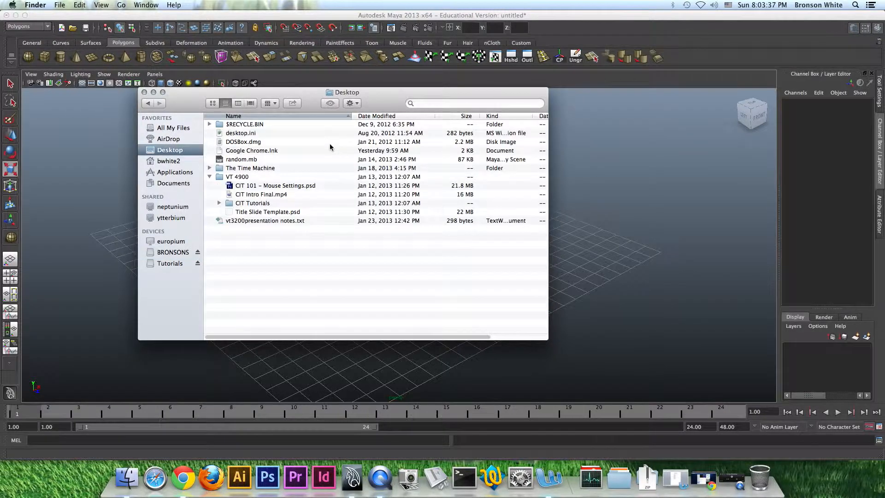
# Step: Expand The Time Machine, VT3600 v2 and Robot folders down to the contents of the images folder
pyautogui.click(209, 168)
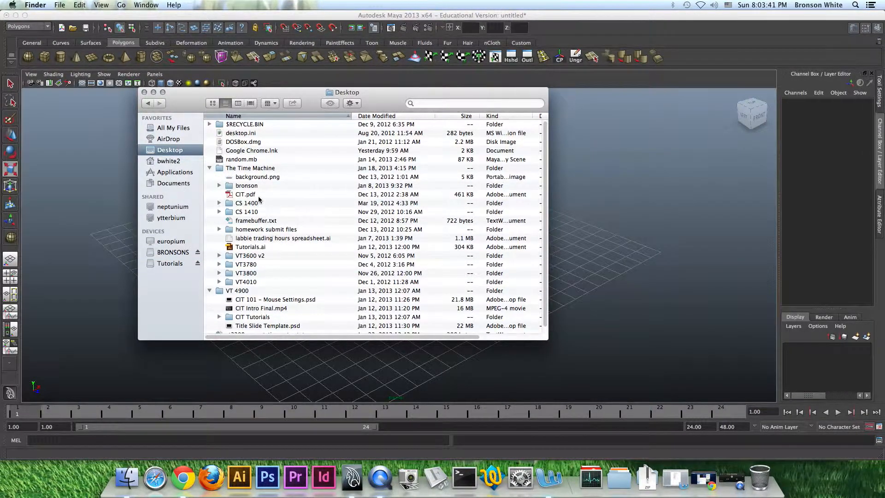
pyautogui.click(219, 255)
pyautogui.scroll(-2, 245, 260)
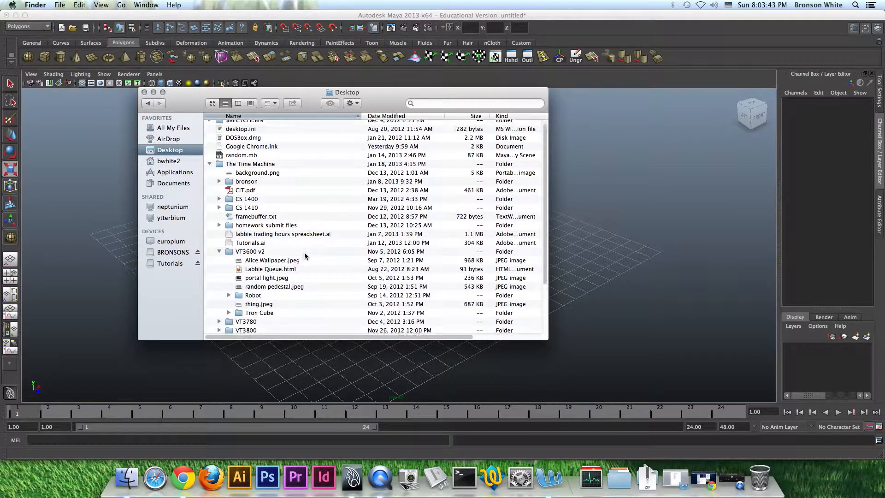
pyautogui.click(228, 283)
pyautogui.scroll(-10, 277, 263)
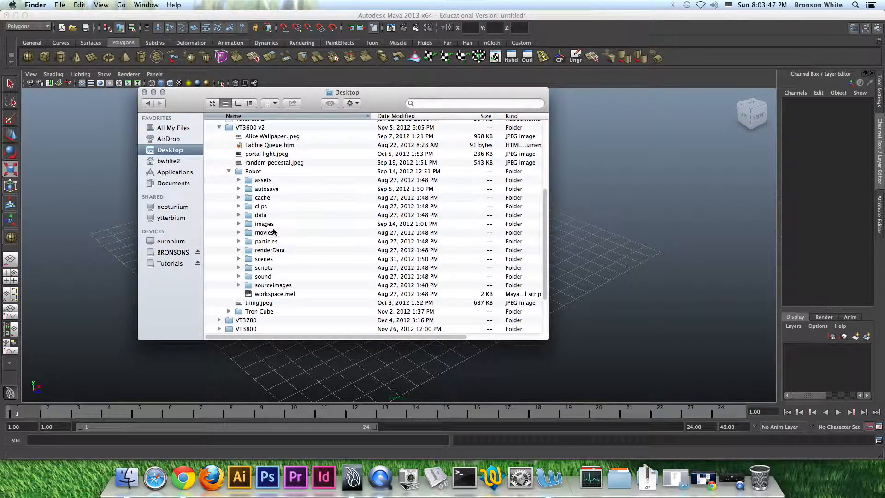
pyautogui.click(239, 224)
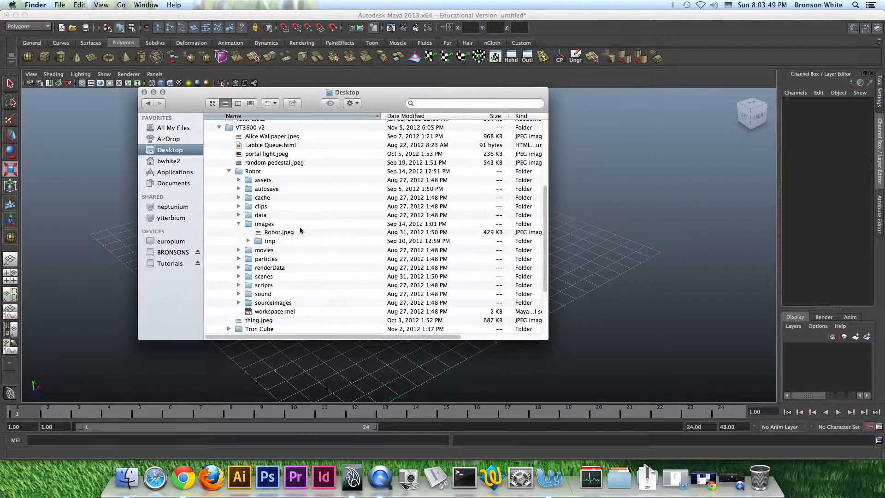
# Step: Preview Robot.jpeg as an example built from basic primitives, and close the preview and the Finder window
pyautogui.scroll(-2, 248, 226)
pyautogui.click(282, 217)
pyautogui.press('space')
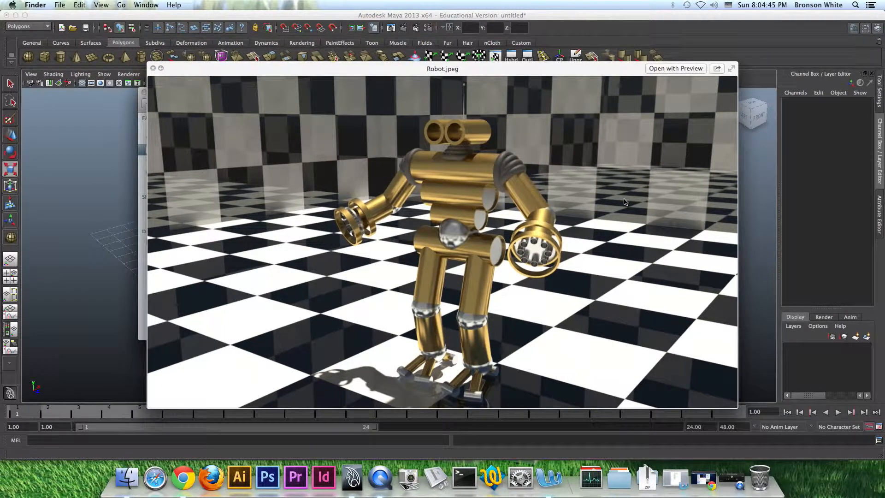
pyautogui.press('space')
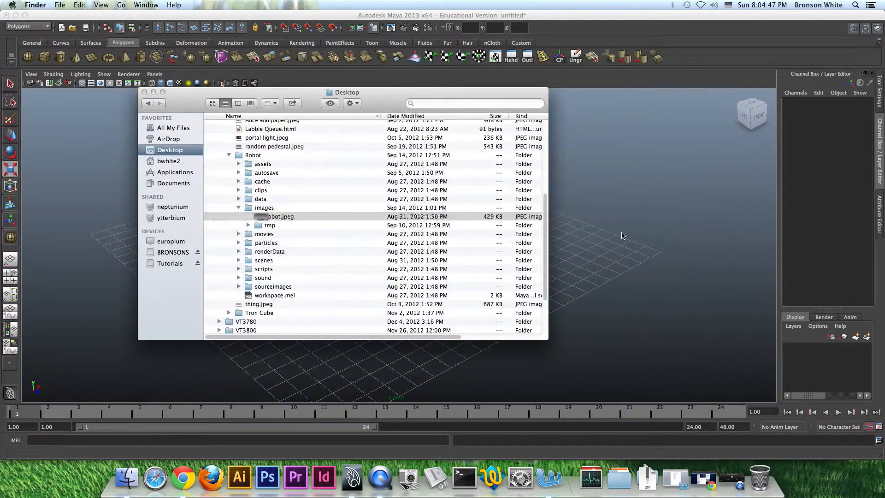
pyautogui.click(144, 93)
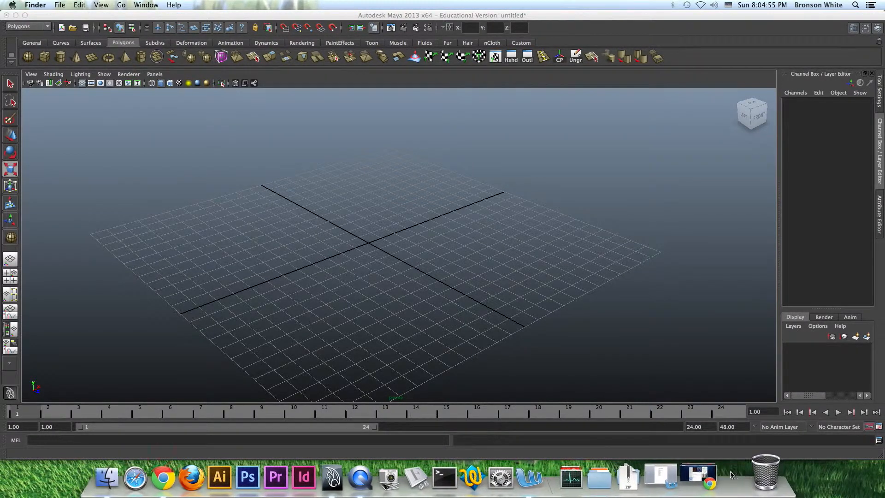
pyautogui.click(356, 477)
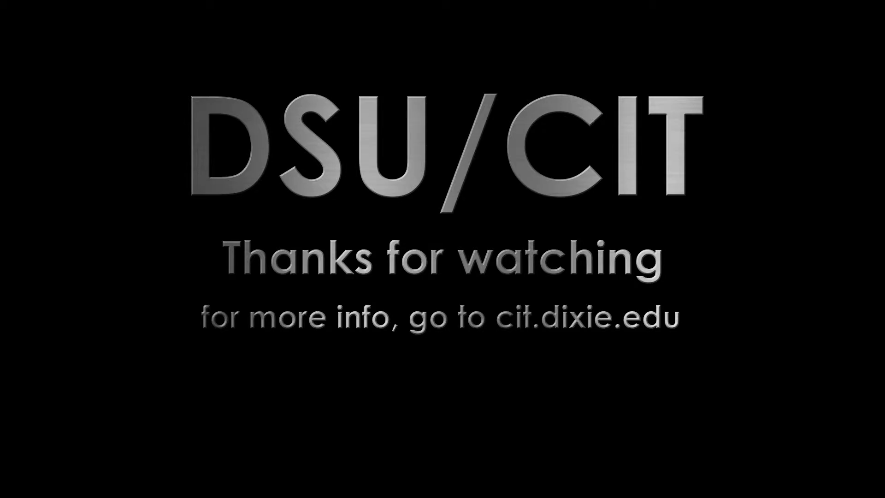